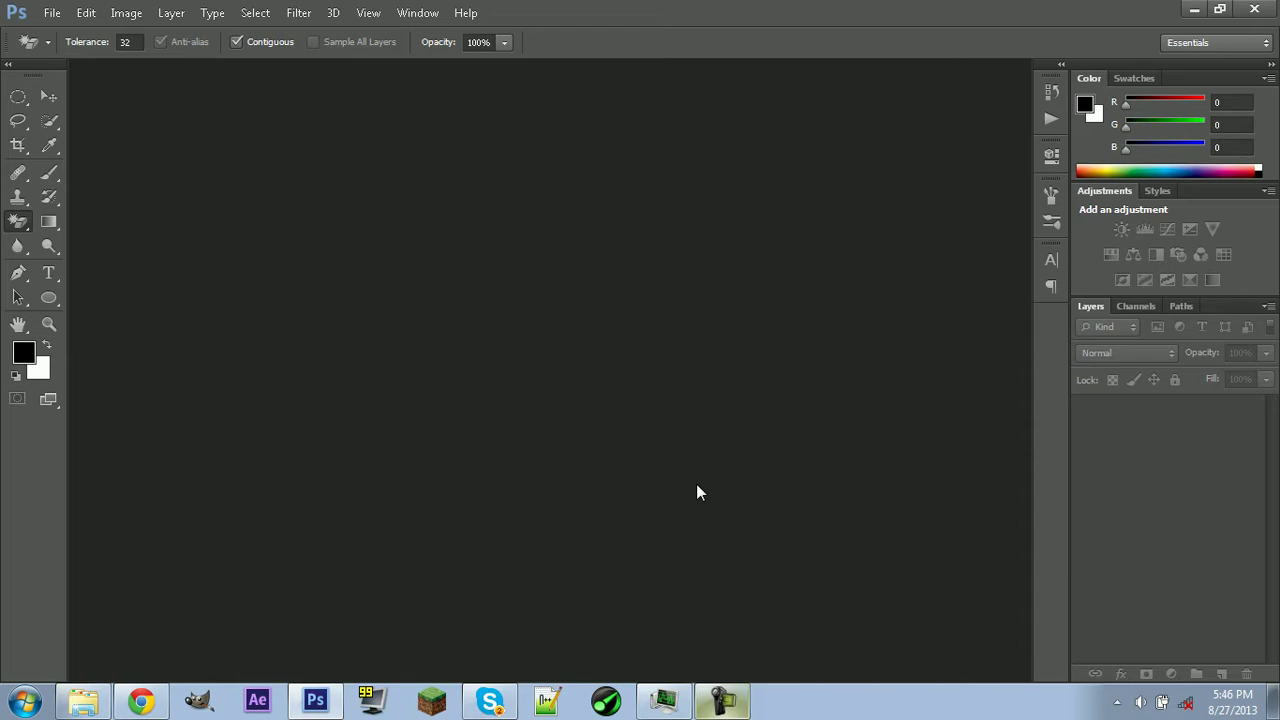
Create a new 1280×720 px, 72 ppi white-background document named 'Tutorial'.
click(52, 12)
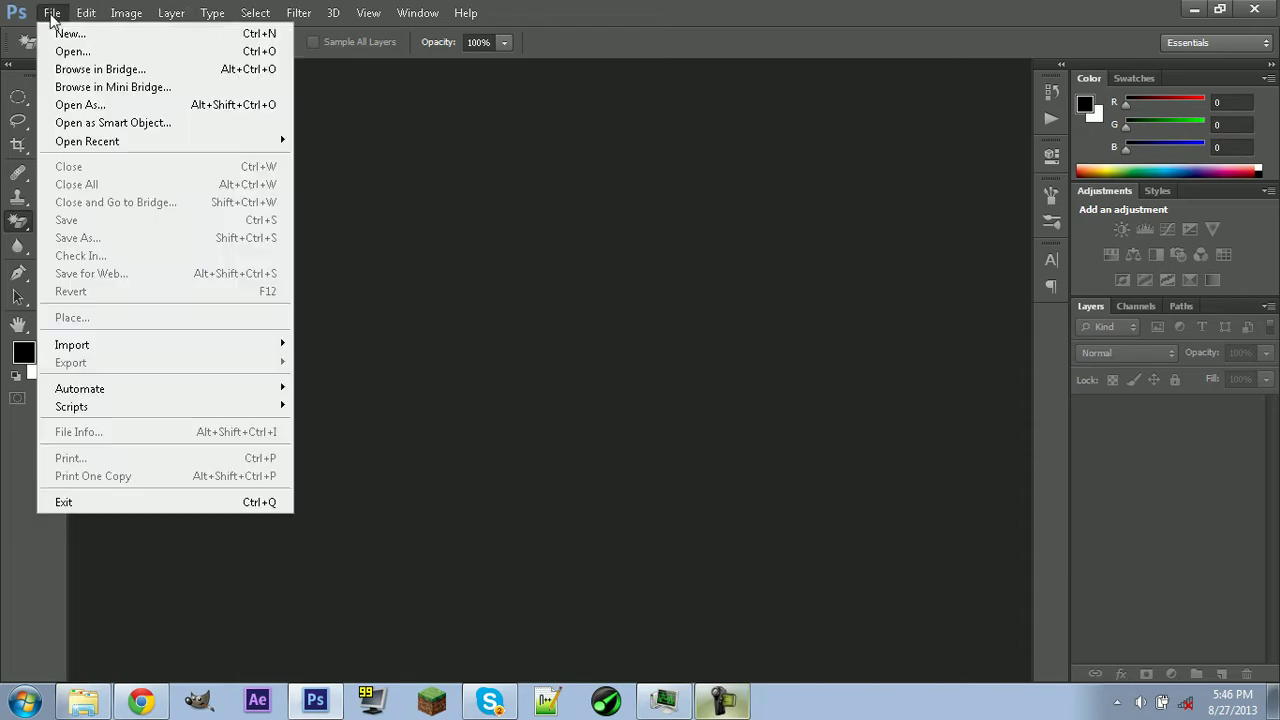
click(106, 49)
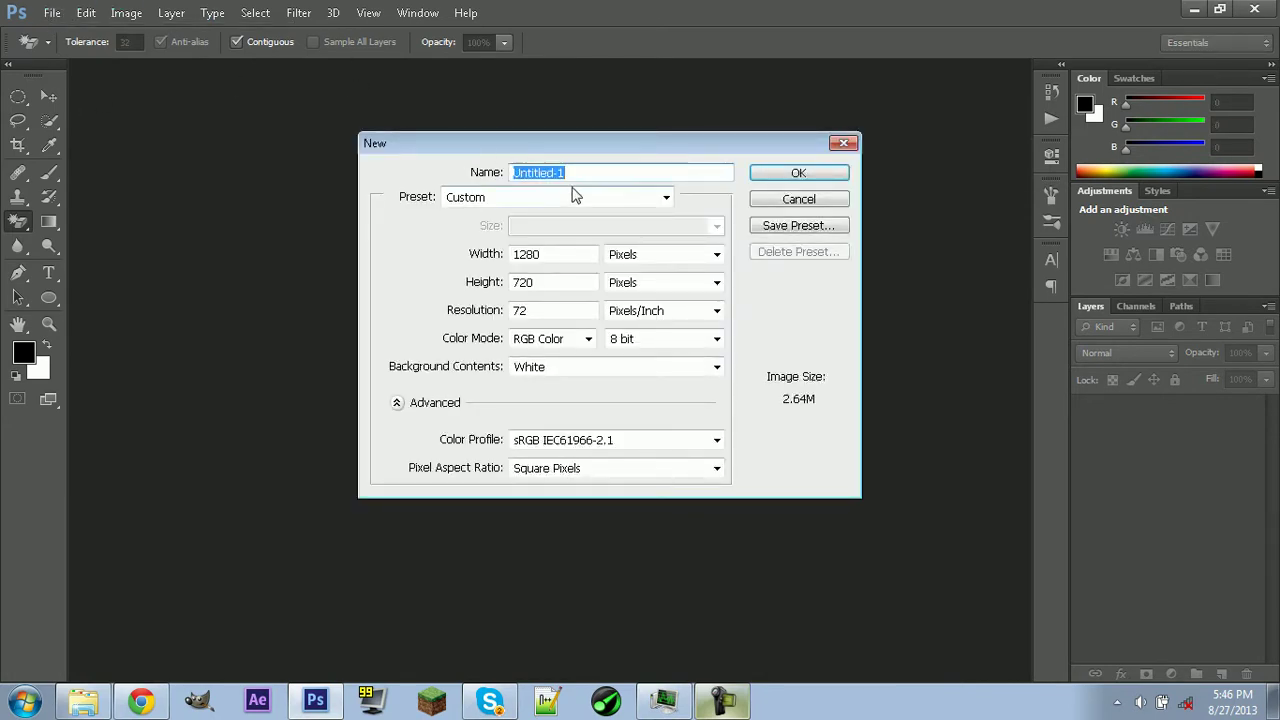
text(UTu)
key(BackSpace)
key(BackSpace)
key(BackSpace)
text(Tut)
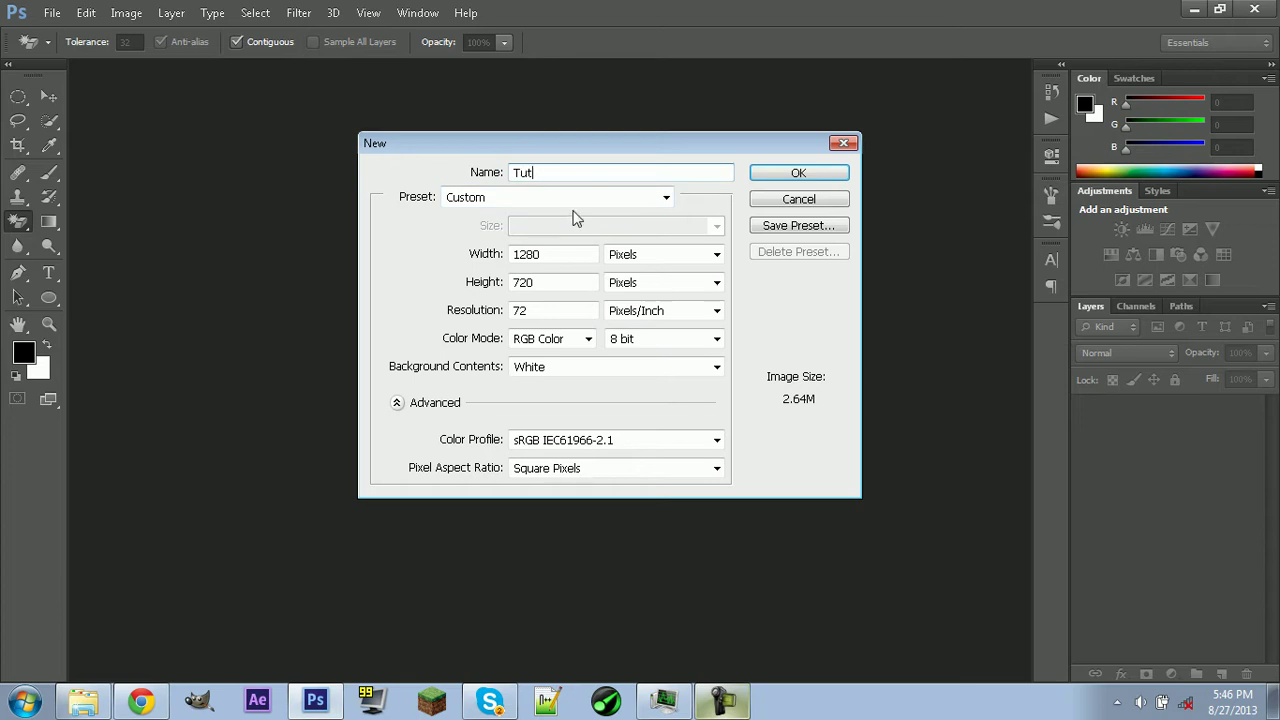
text(a)
key(BackSpace)
key(BackSpace)
click(563, 254)
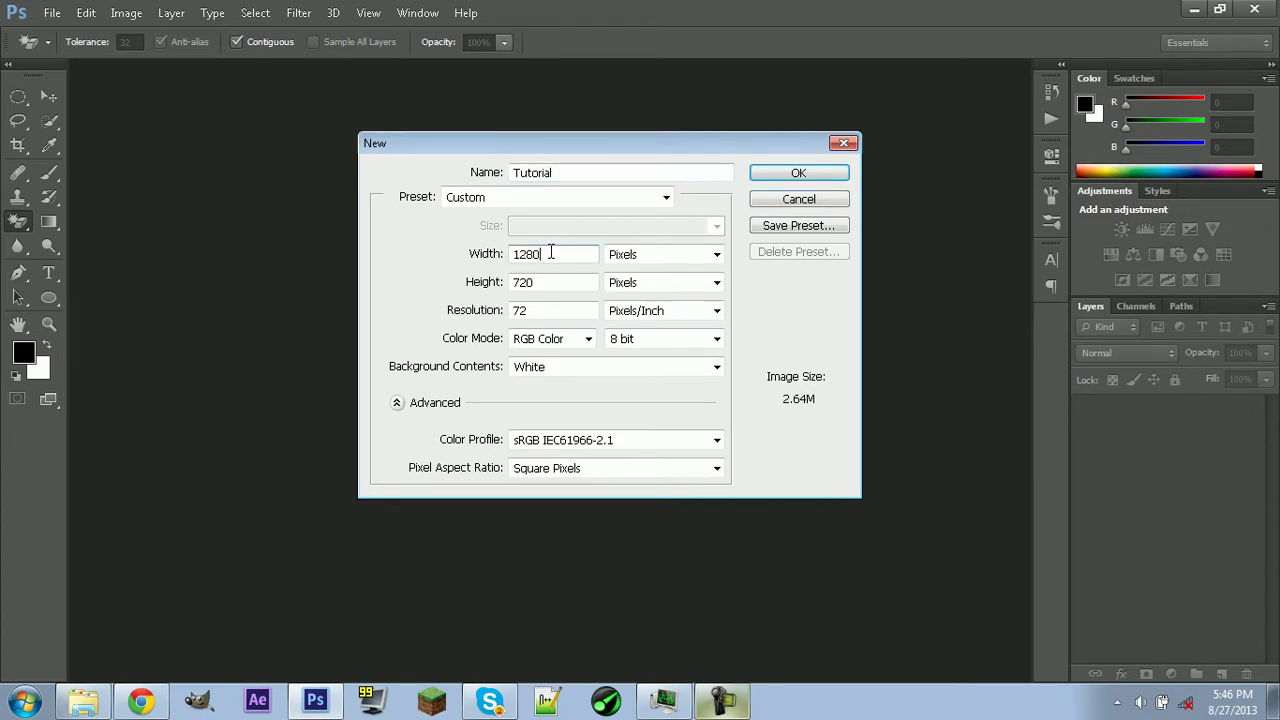
drag(545, 282, 469, 289)
click(537, 312)
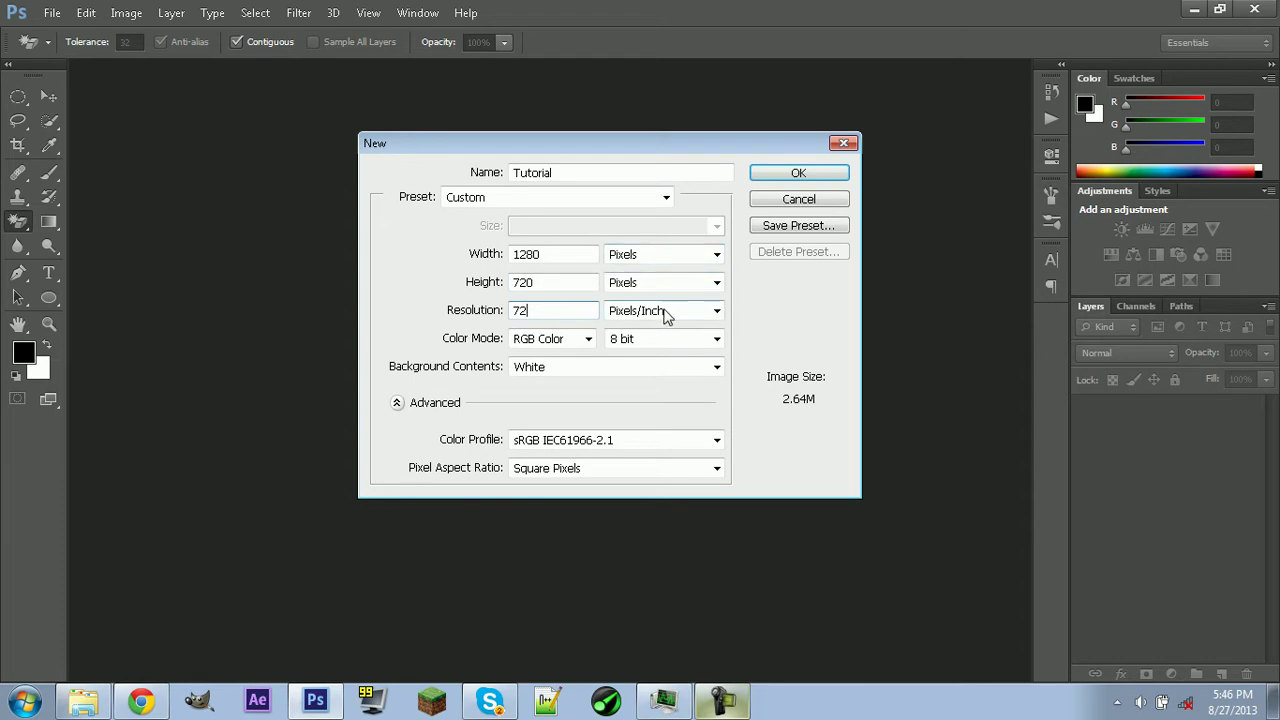
double_click(557, 254)
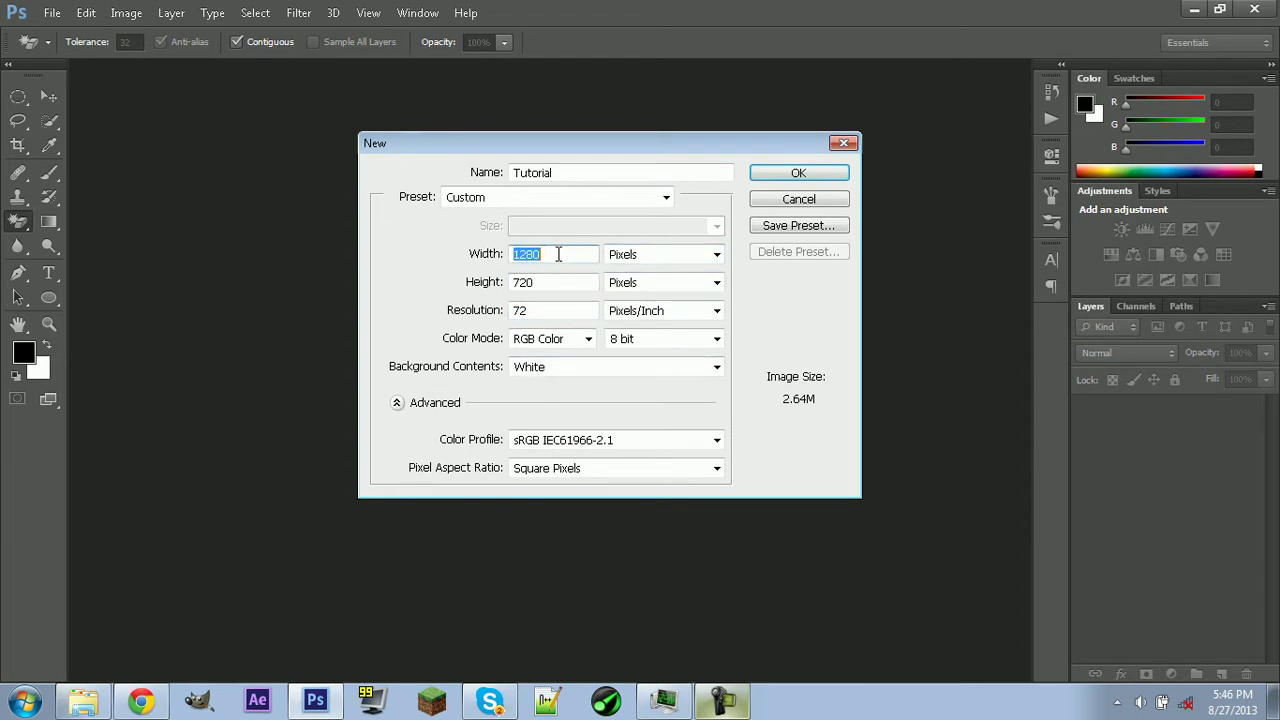
click(798, 172)
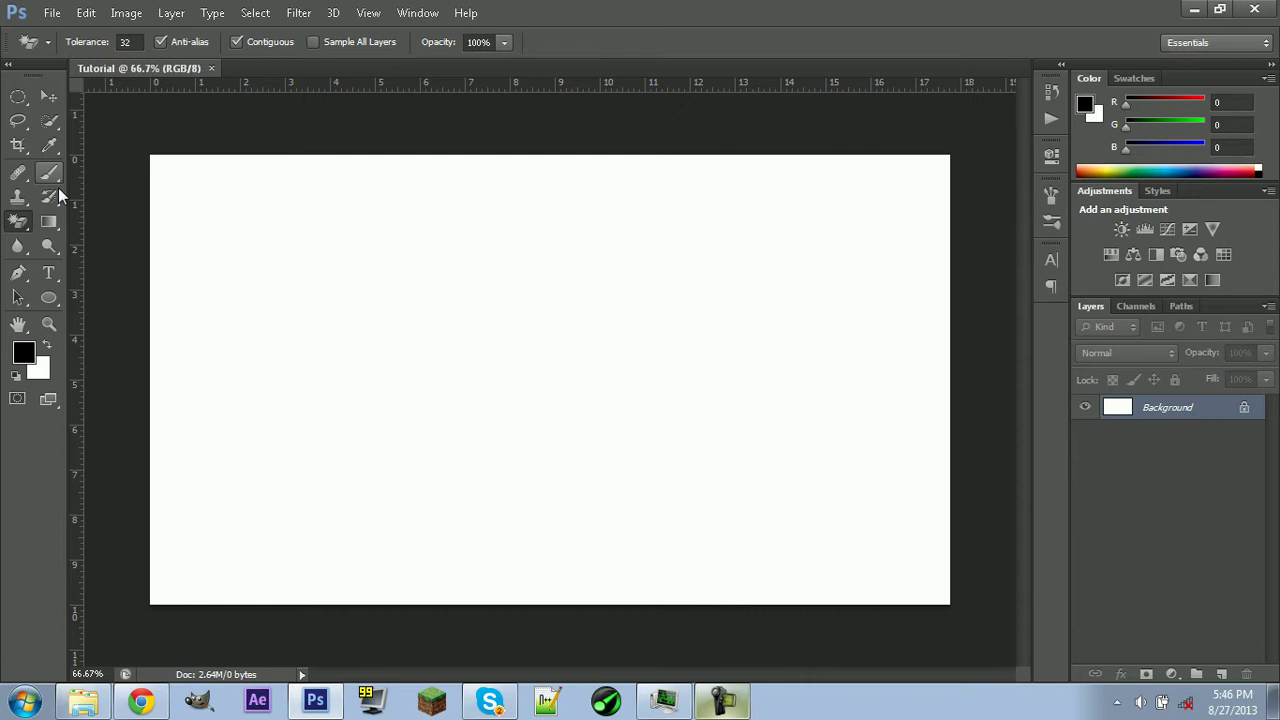
With the Gradient tool, set the gradient's left stop to dark navy blue.
click(42, 225)
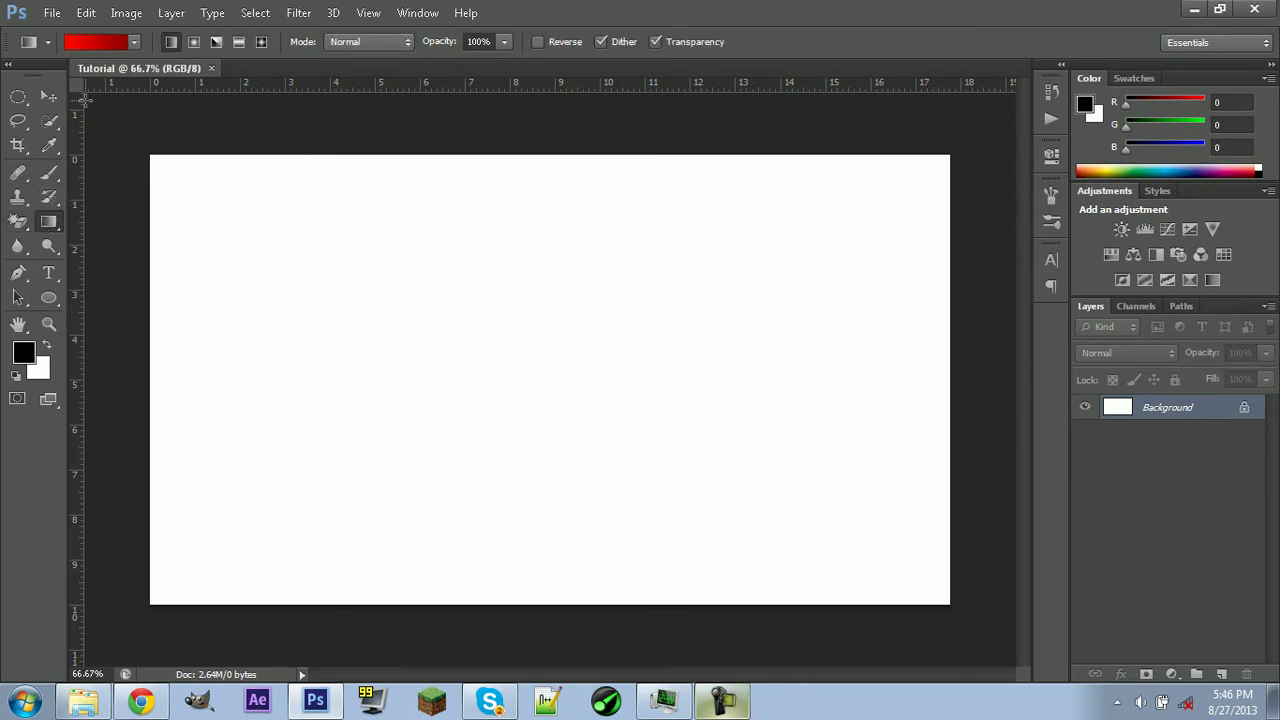
click(100, 44)
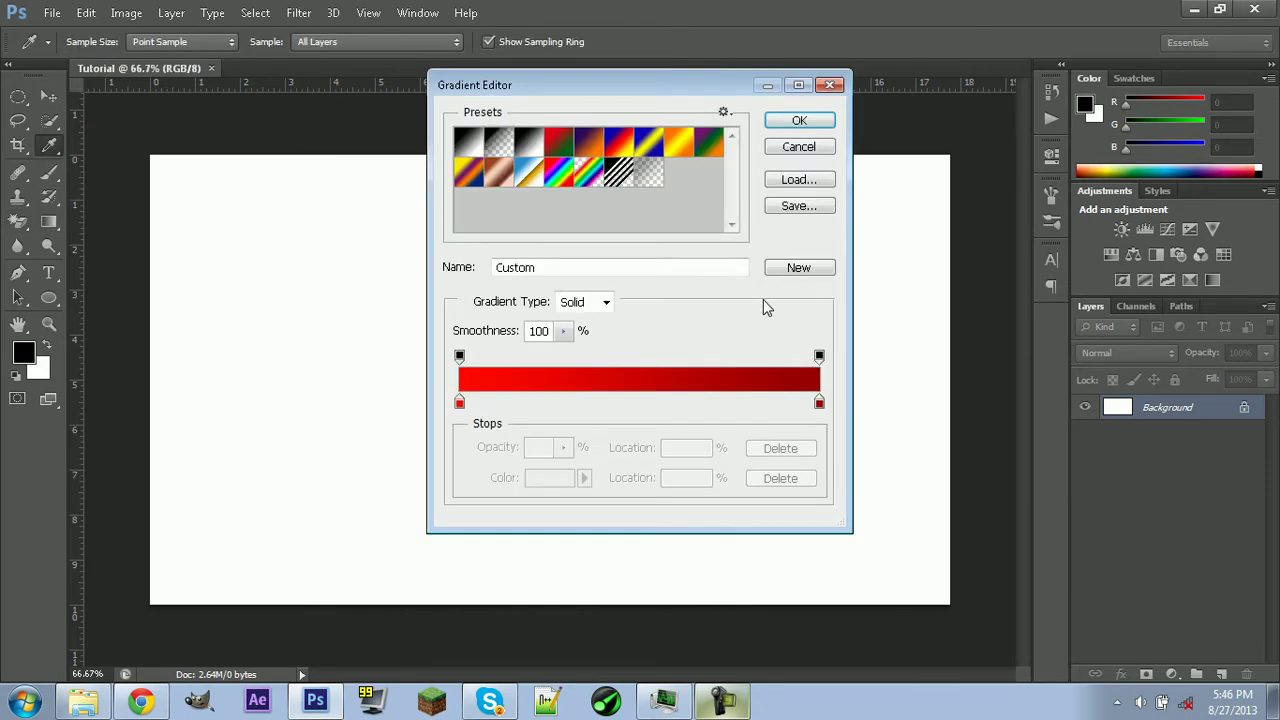
double_click(459, 403)
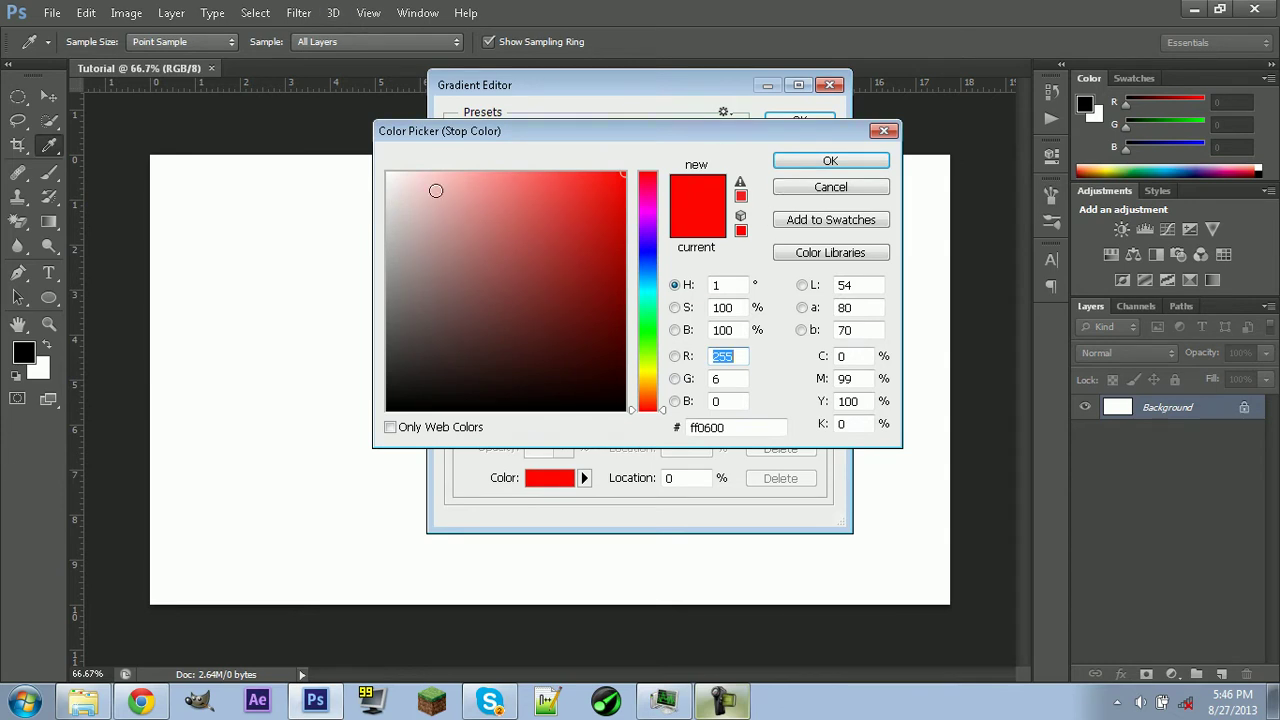
mouse_move(640, 347)
mouse_down()
mouse_move(628, 179)
mouse_move(663, 251)
mouse_move(674, 392)
mouse_up()
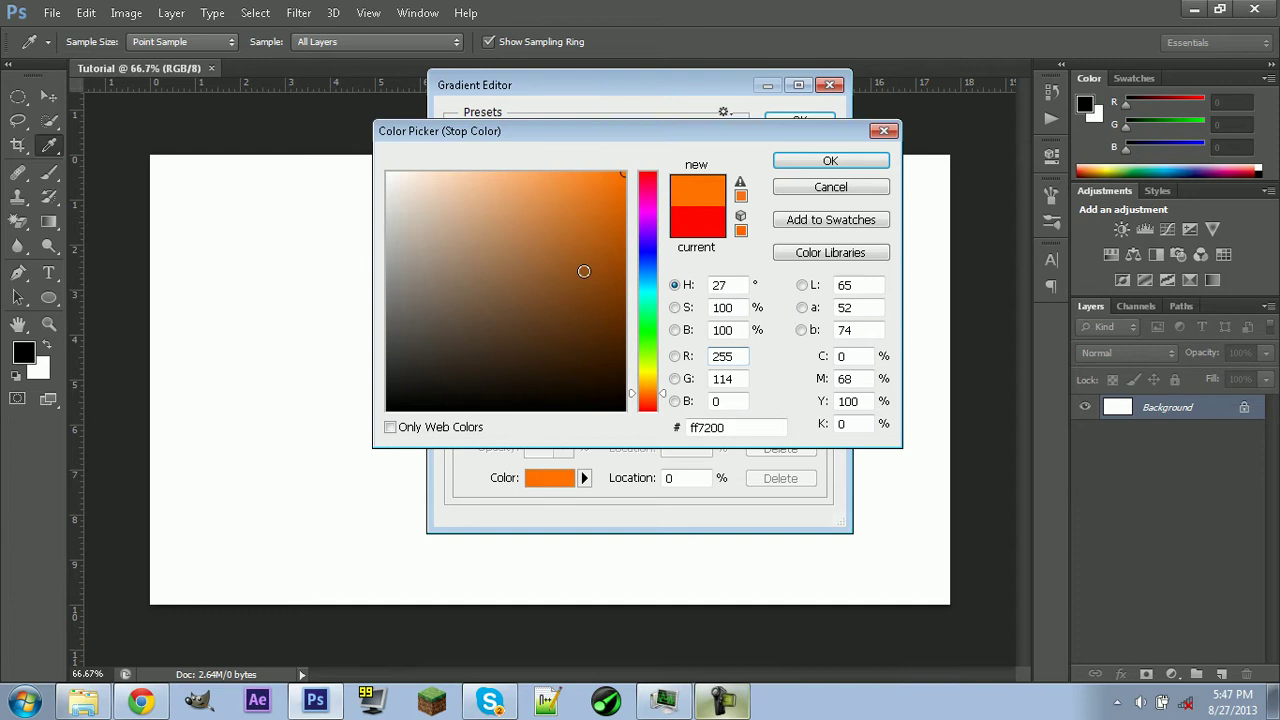
drag(651, 257, 623, 293)
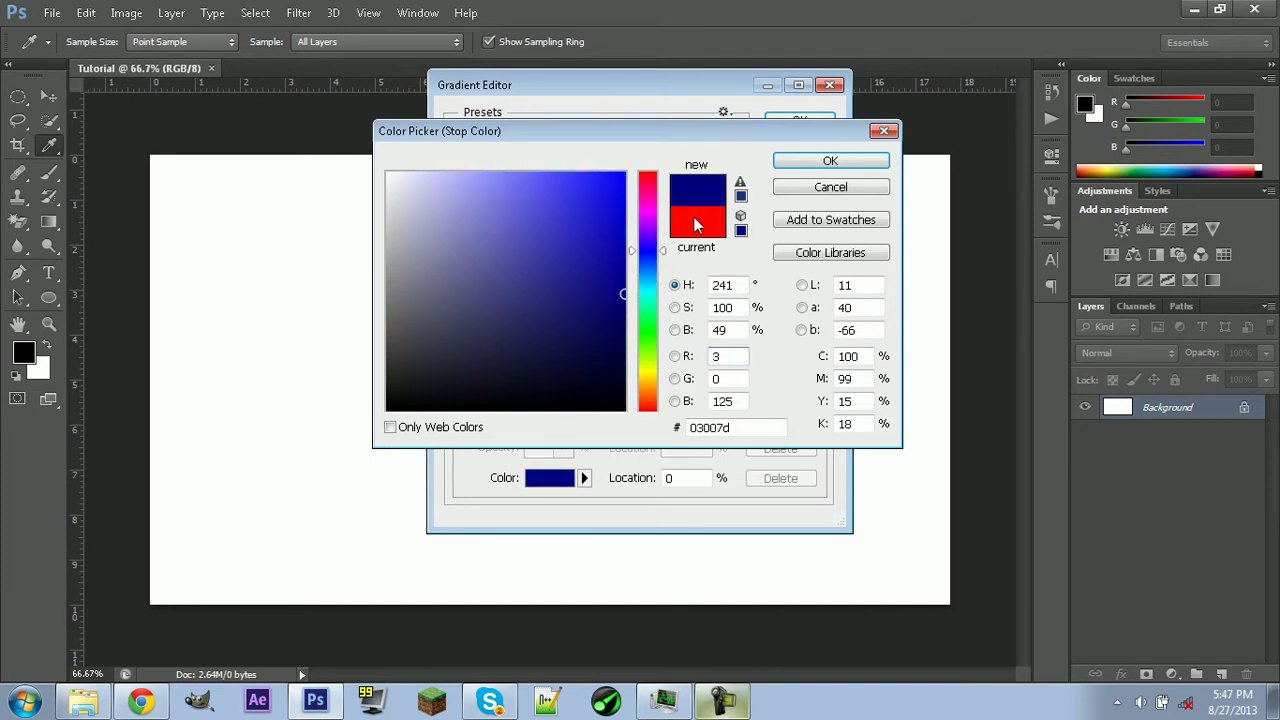
click(831, 160)
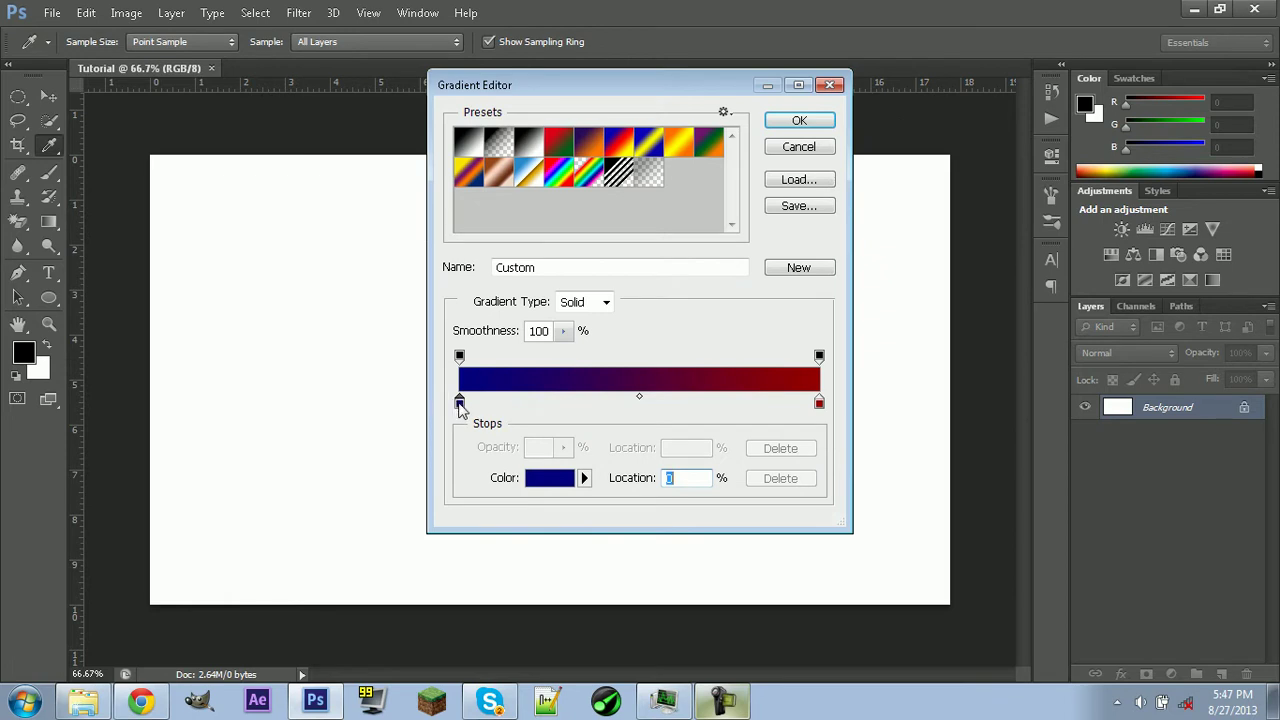
Set the gradient's right stop to bright pure blue and accept the gradient.
double_click(819, 403)
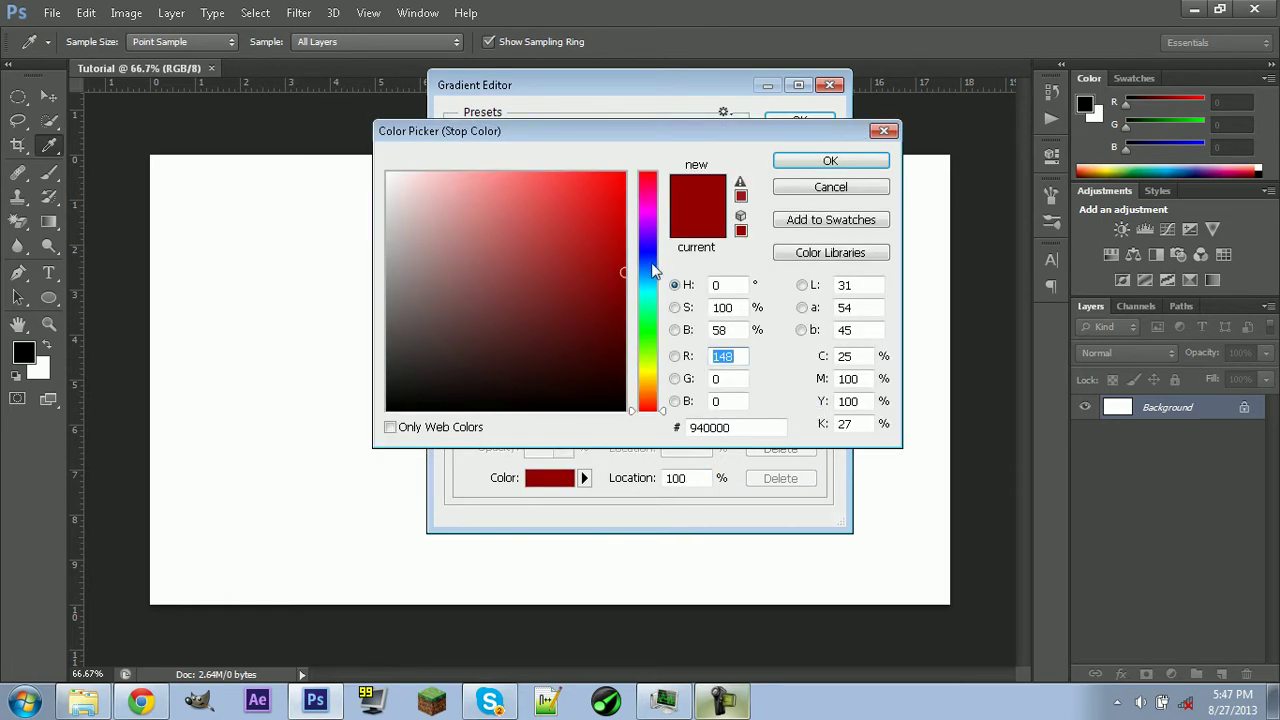
click(645, 257)
drag(645, 260, 647, 258)
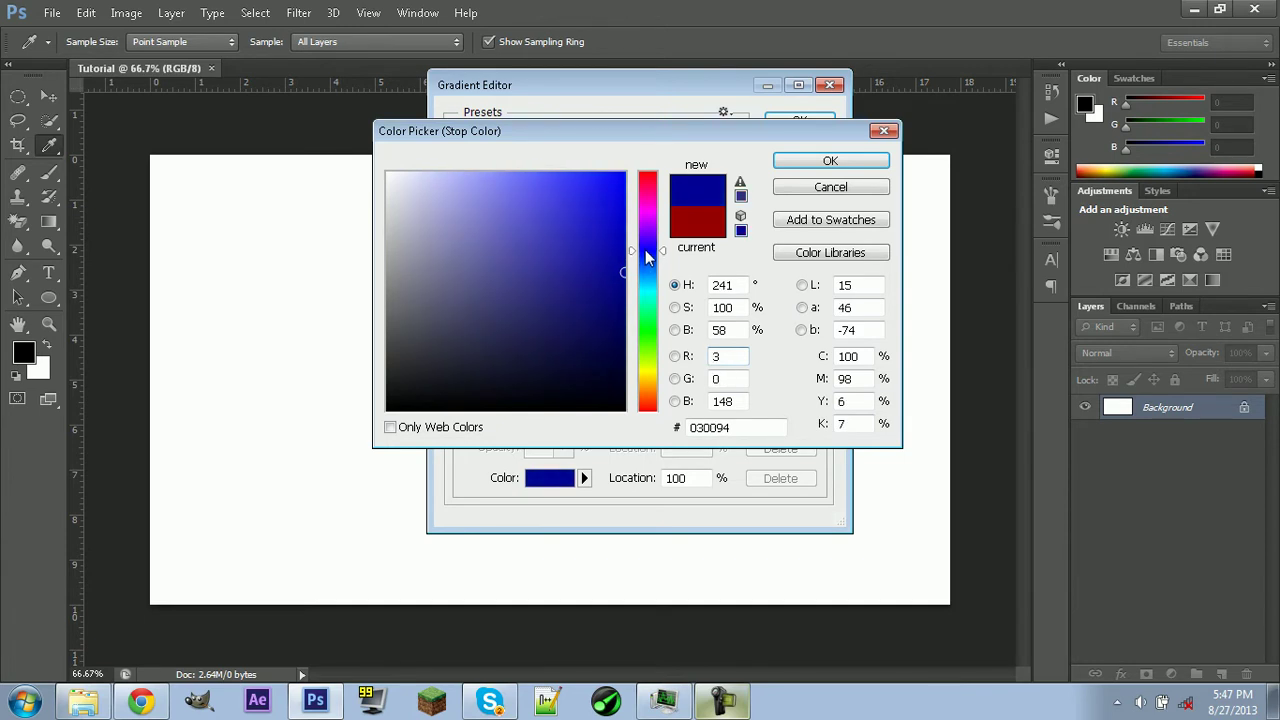
drag(580, 226, 680, 143)
click(830, 161)
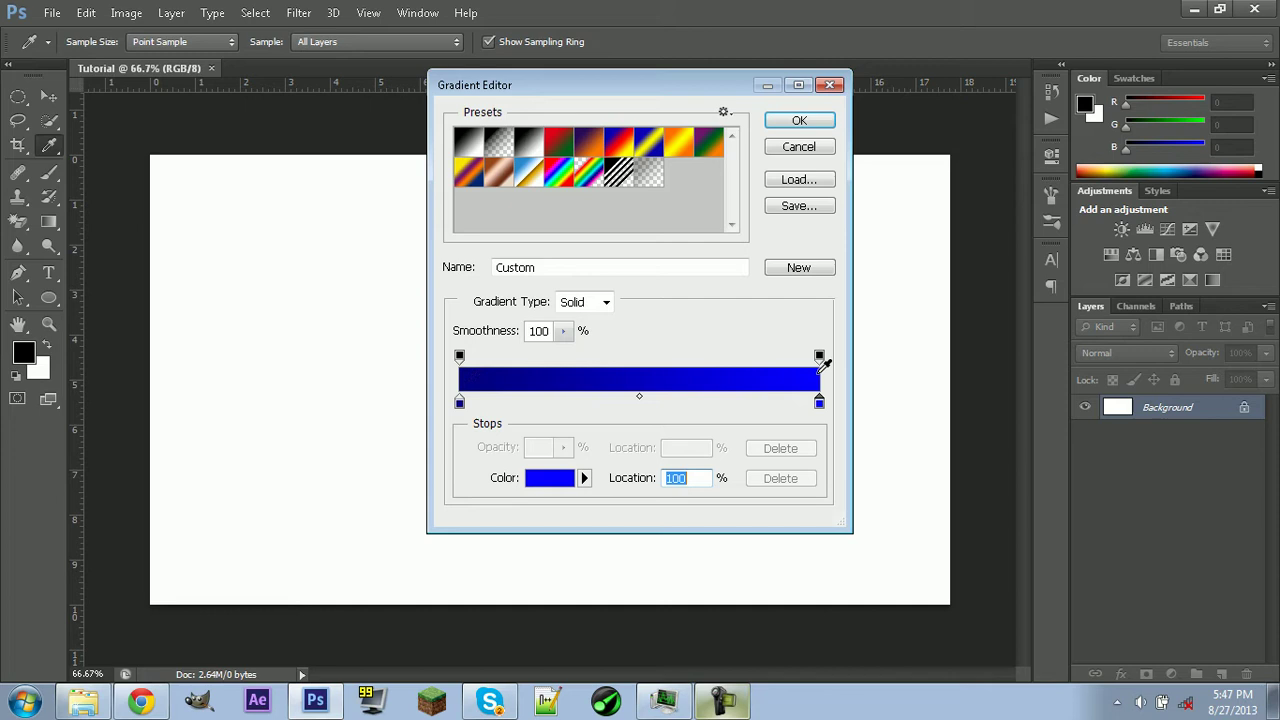
click(802, 123)
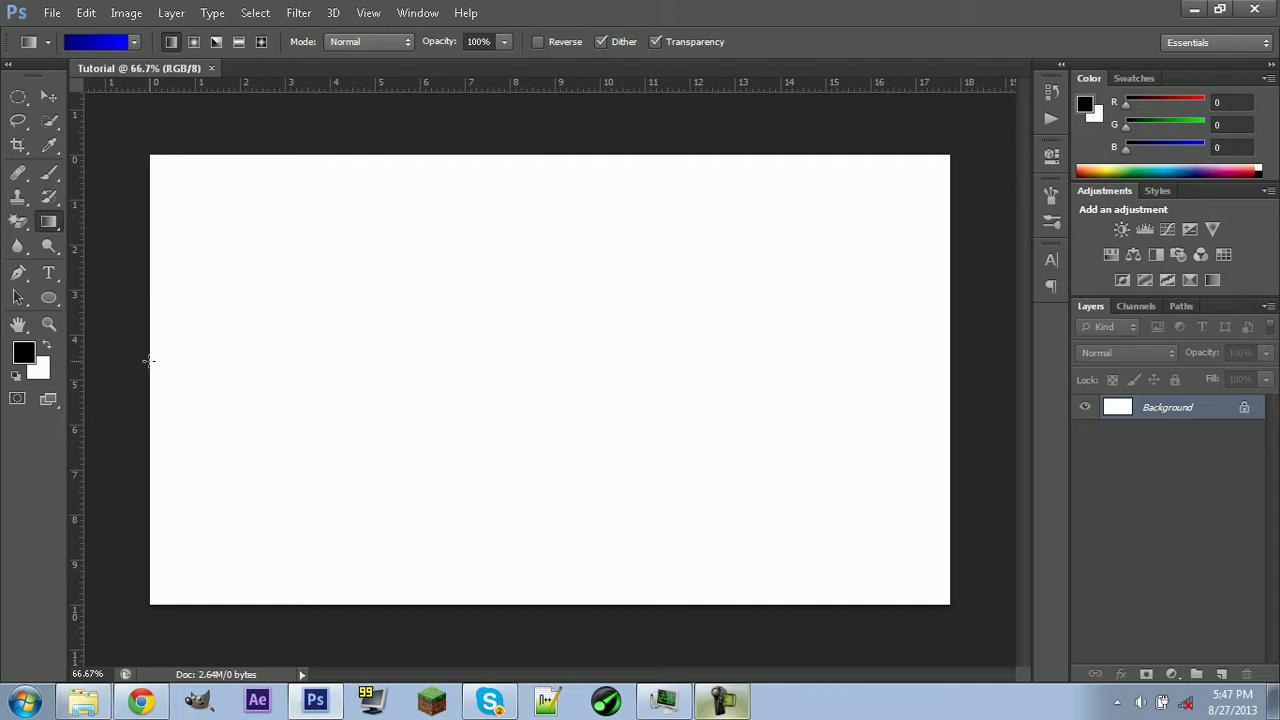
Fill the canvas with a left-to-right dark-to-bright blue gradient.
drag(245, 362, 464, 360)
drag(655, 365, 820, 370)
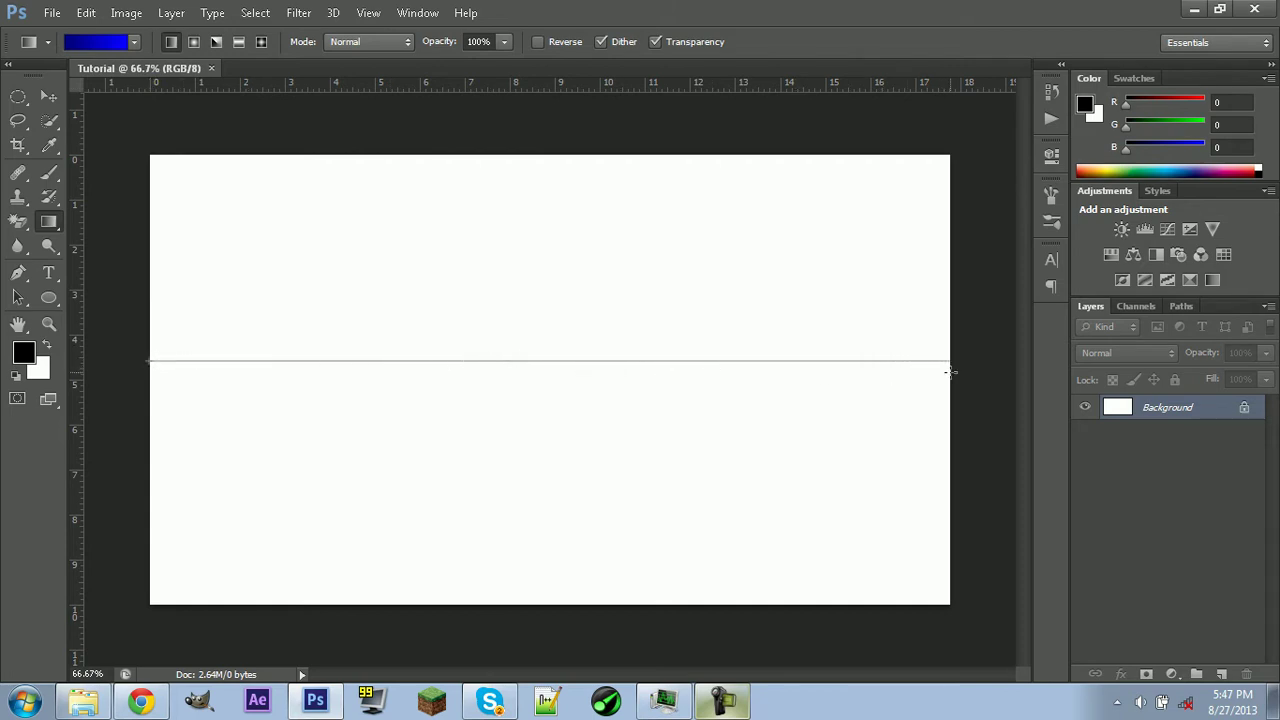
drag(950, 371, 951, 370)
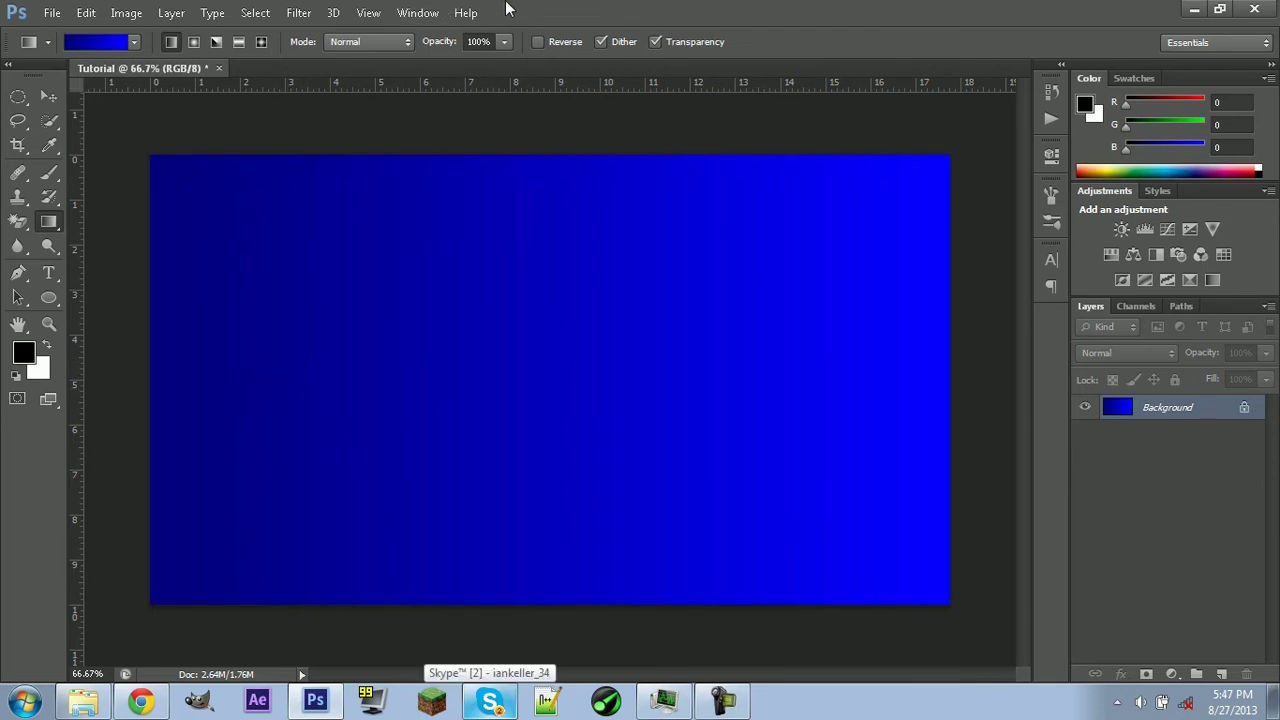
click(41, 97)
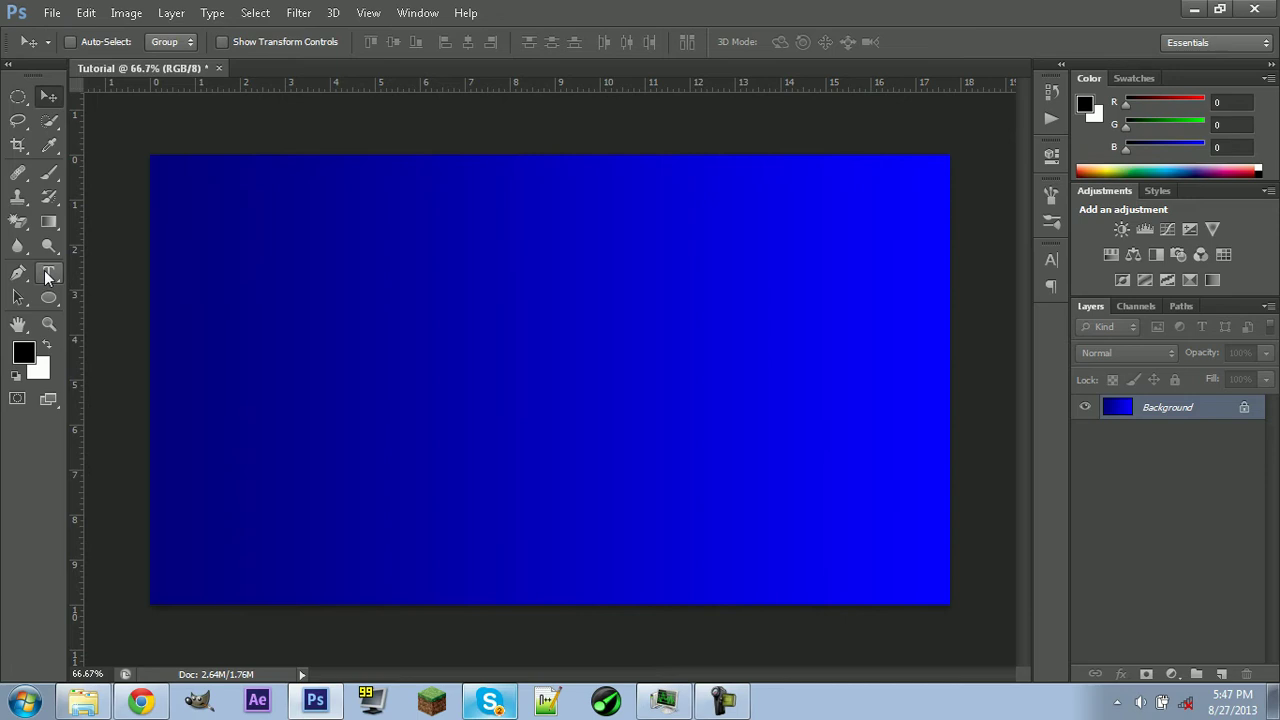
Draw a wide text box across the lower canvas and type 'HOW'.
click(48, 272)
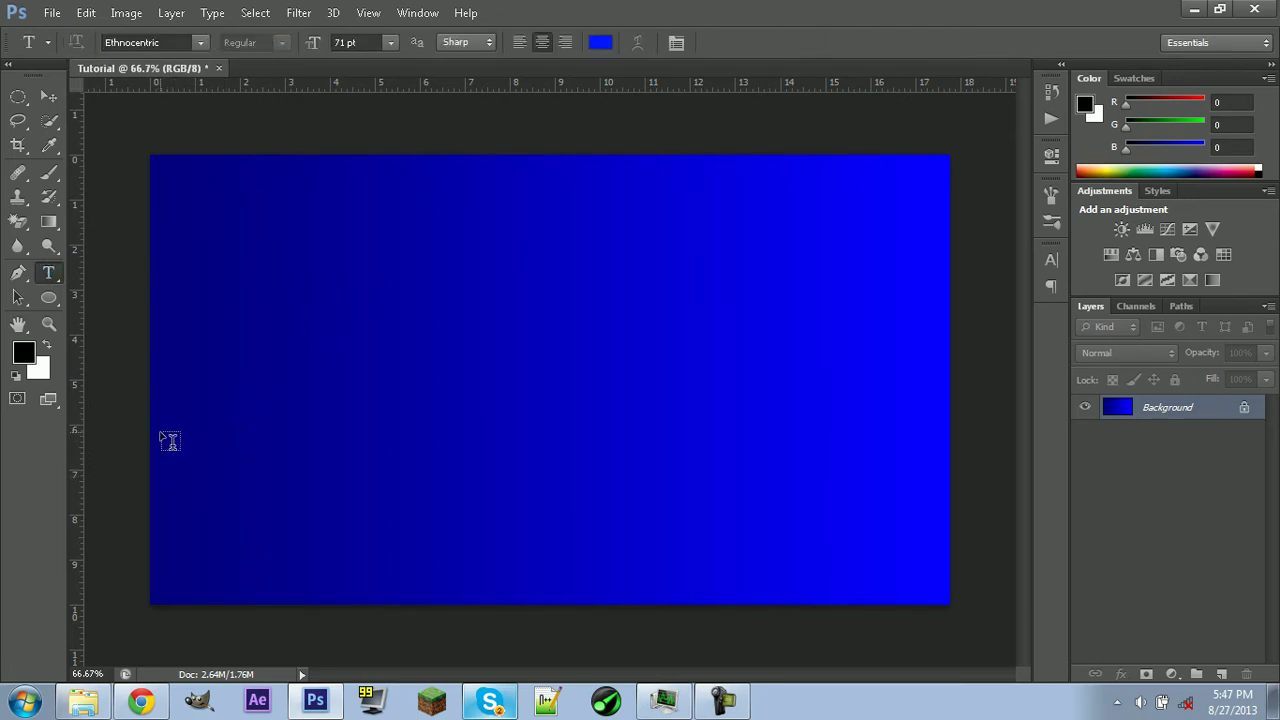
mouse_move(170, 443)
mouse_down()
mouse_move(328, 589)
mouse_move(956, 594)
mouse_up()
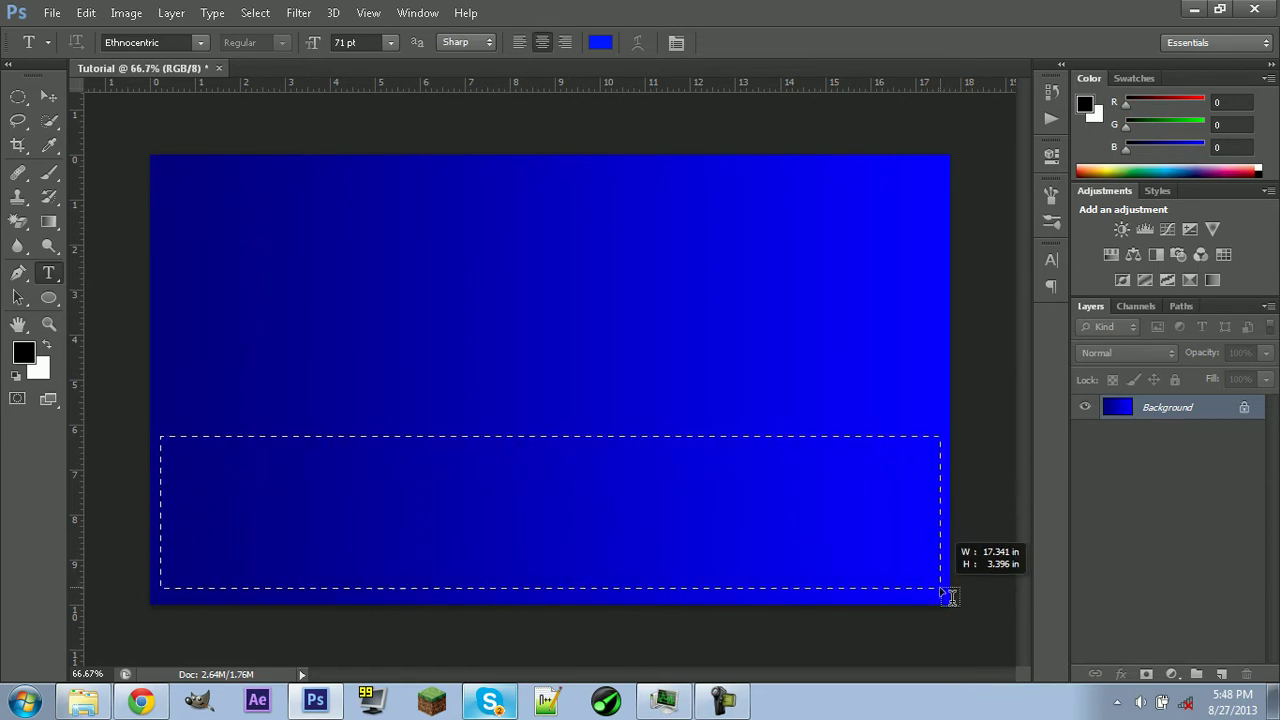
key(Escape)
drag(939, 588, 160, 436)
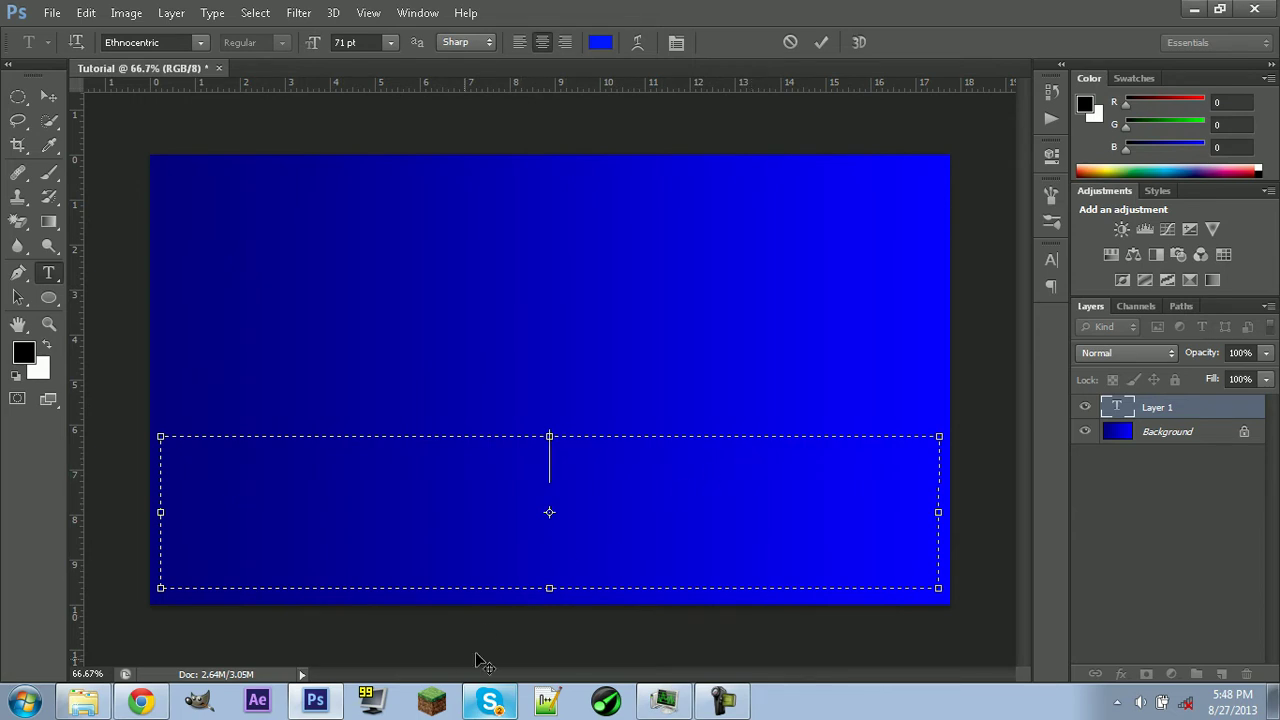
text(HOW)
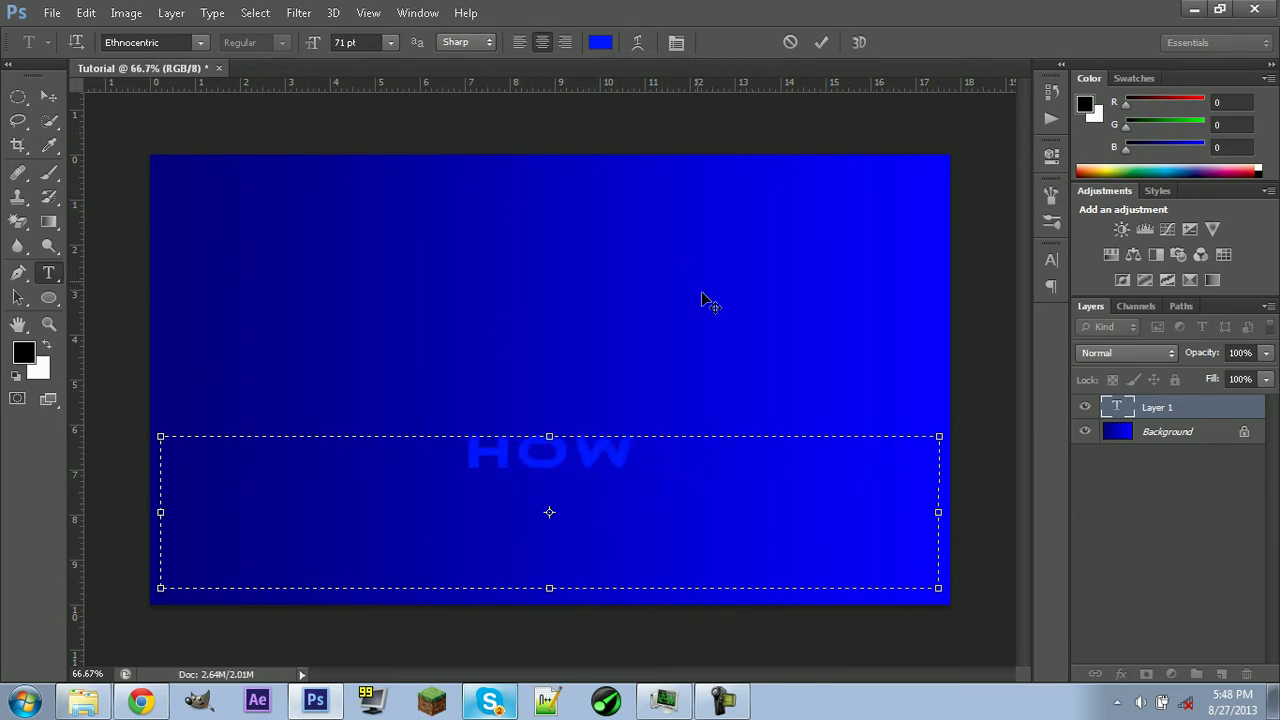
Change the text colour to pure red.
double_click(660, 455)
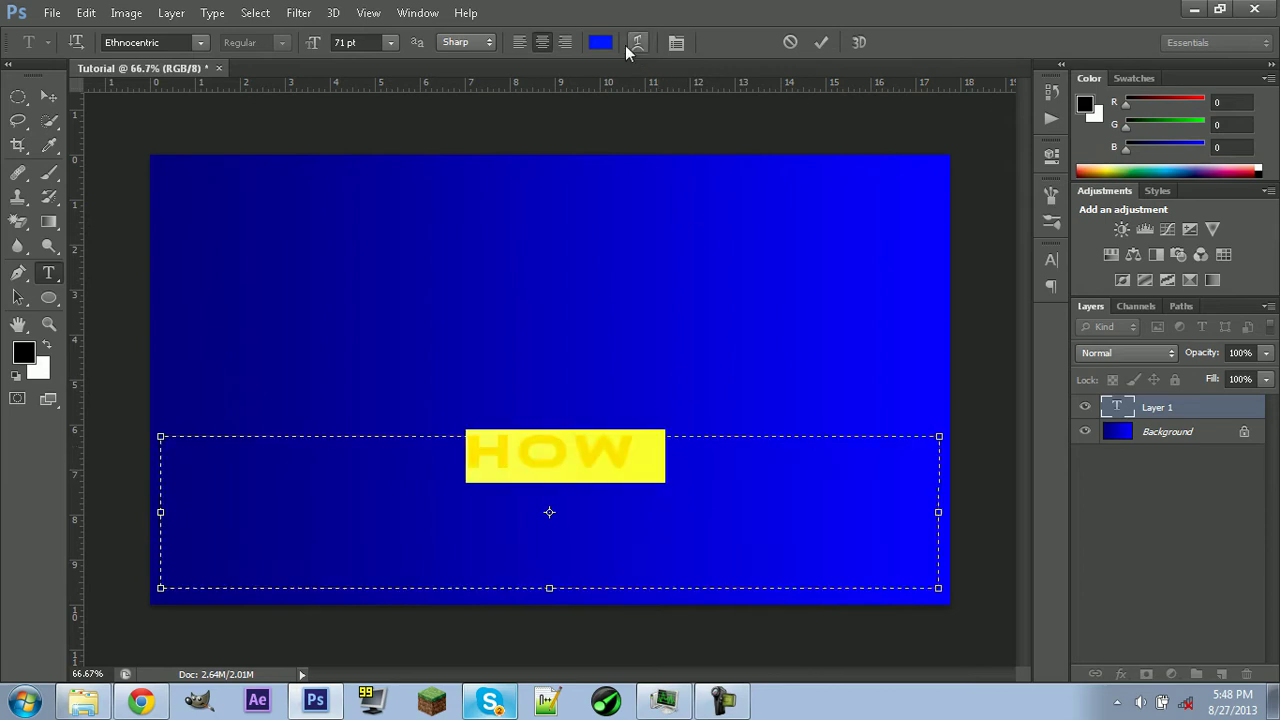
click(601, 43)
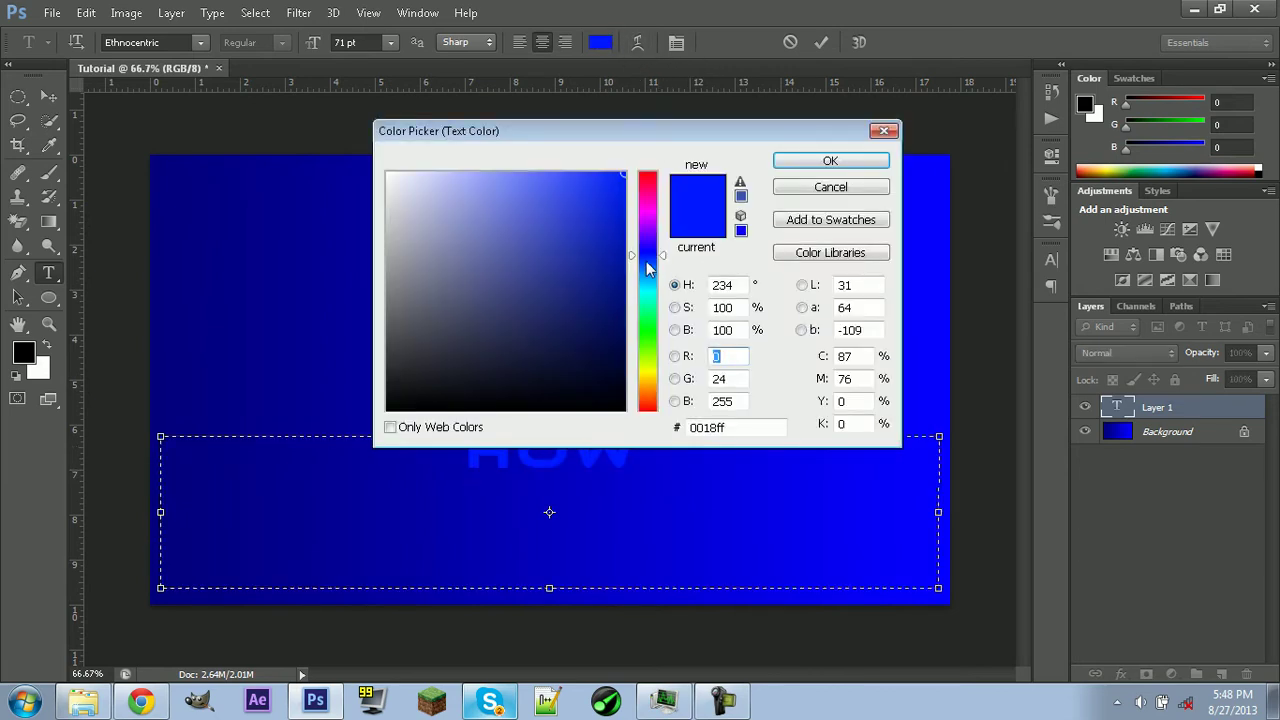
click(578, 250)
drag(651, 180, 650, 171)
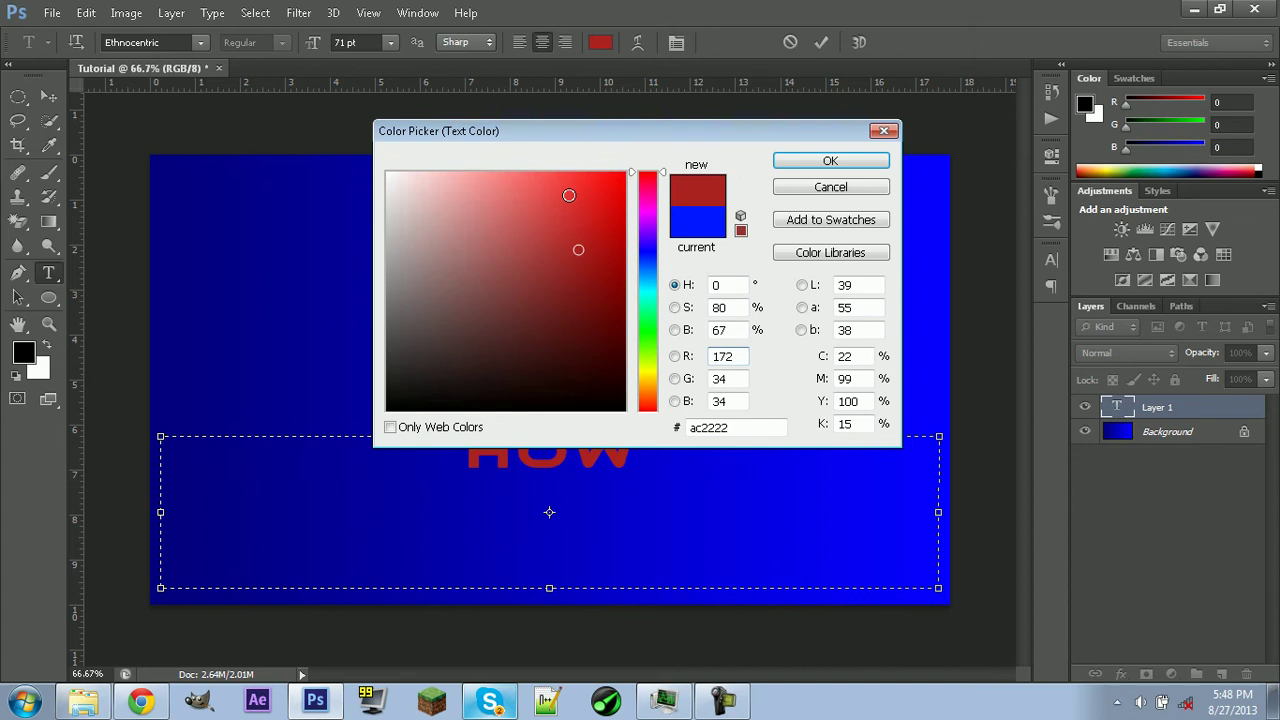
drag(569, 195, 626, 173)
click(840, 163)
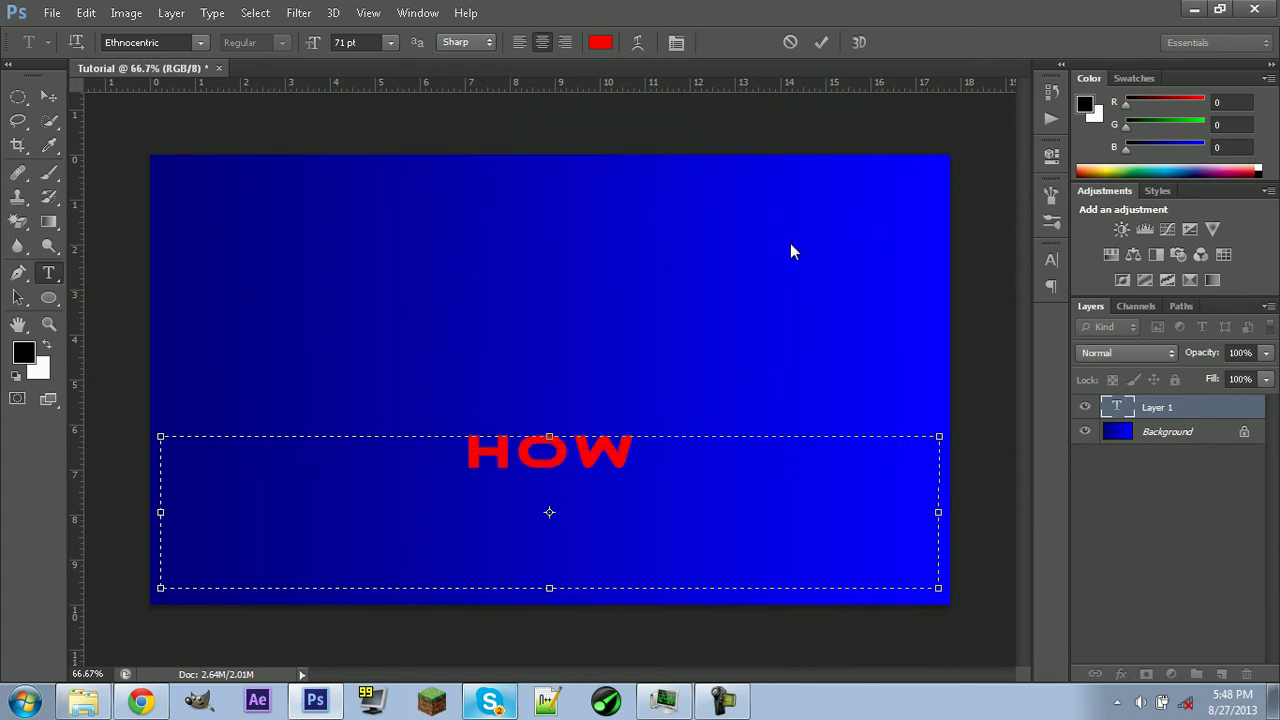
click(677, 445)
Type 'TO MAKE A', then replace 'MAKE A' with 'EDIT'.
text(TO)
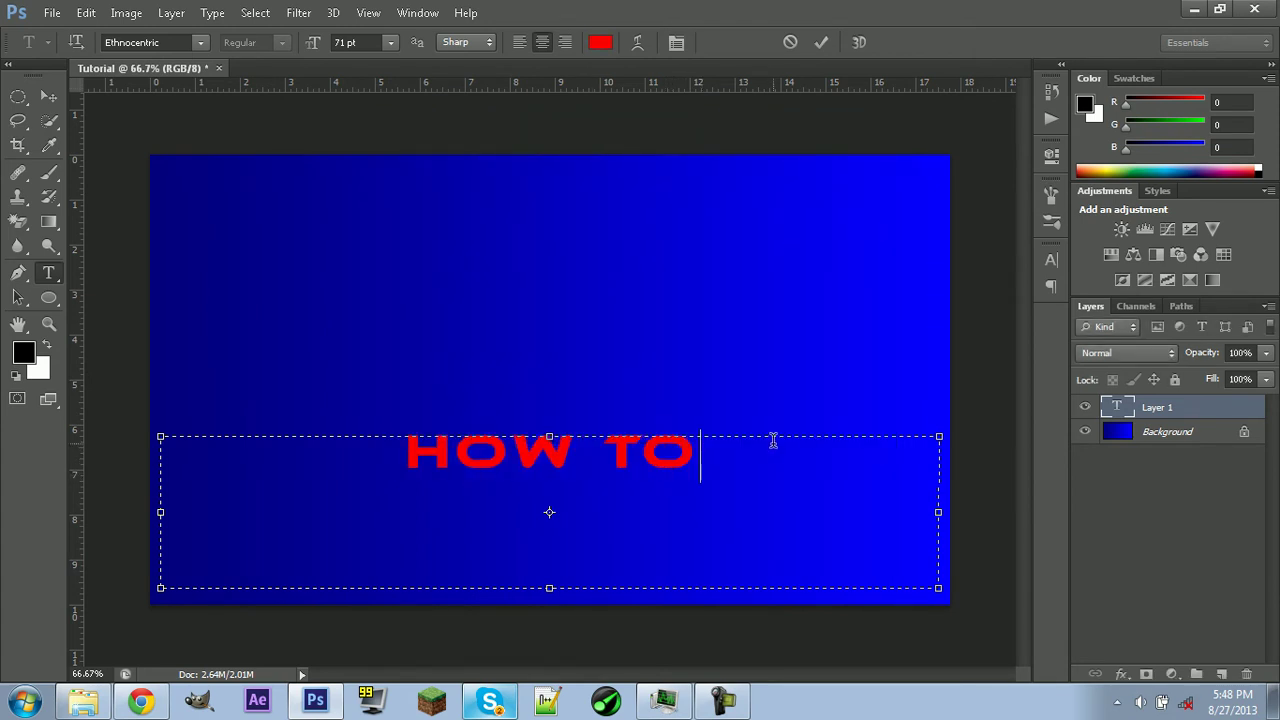
text( MAKE)
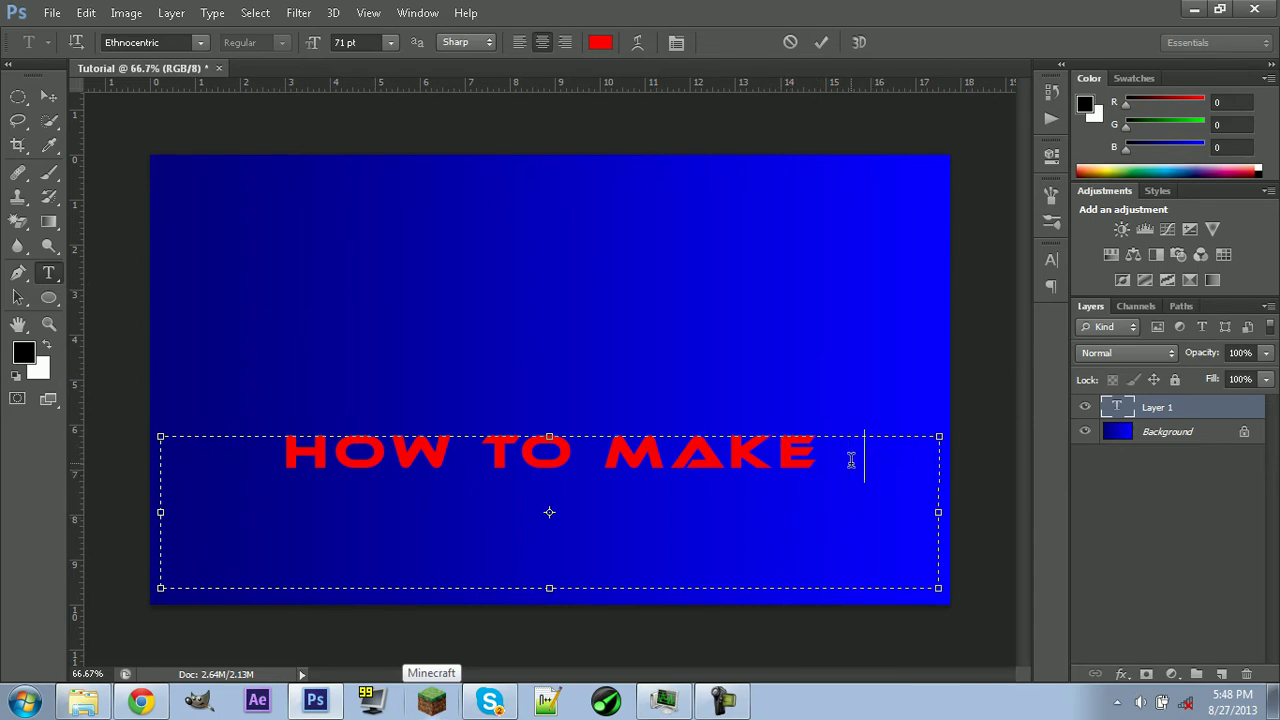
text(A)
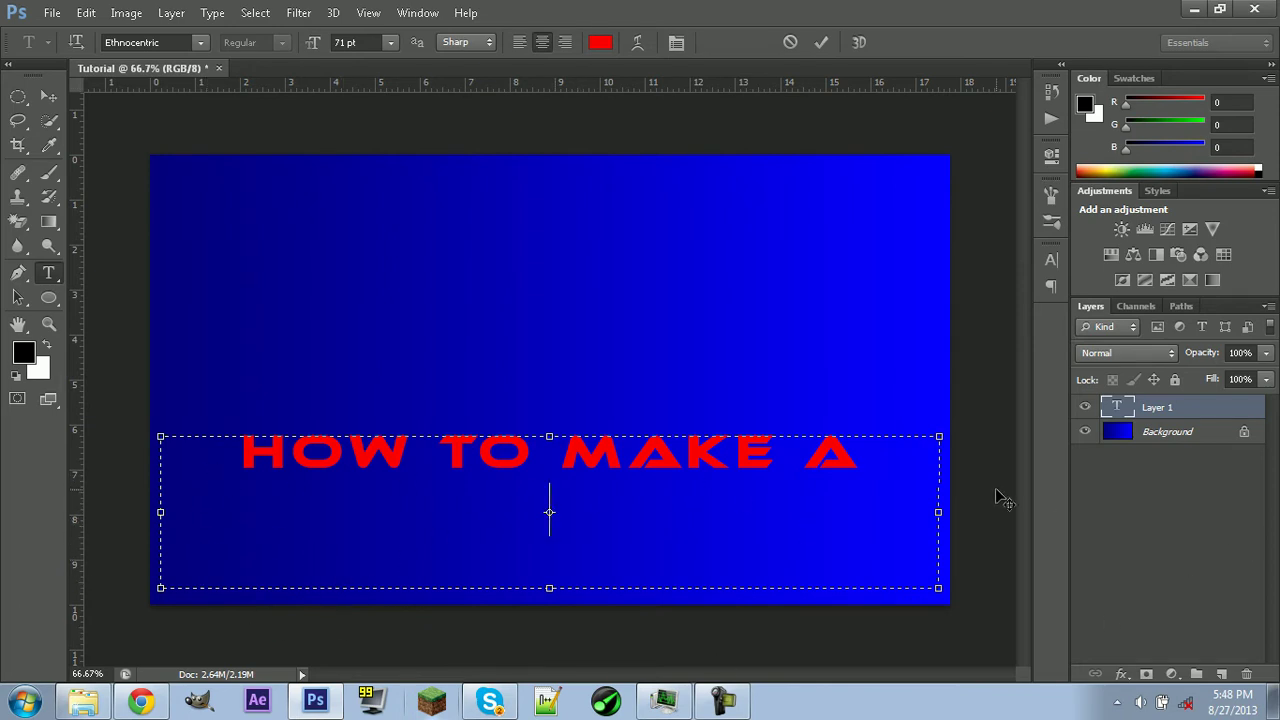
mouse_move(866, 450)
mouse_down()
mouse_move(521, 449)
mouse_move(551, 454)
mouse_up()
text(EDI)
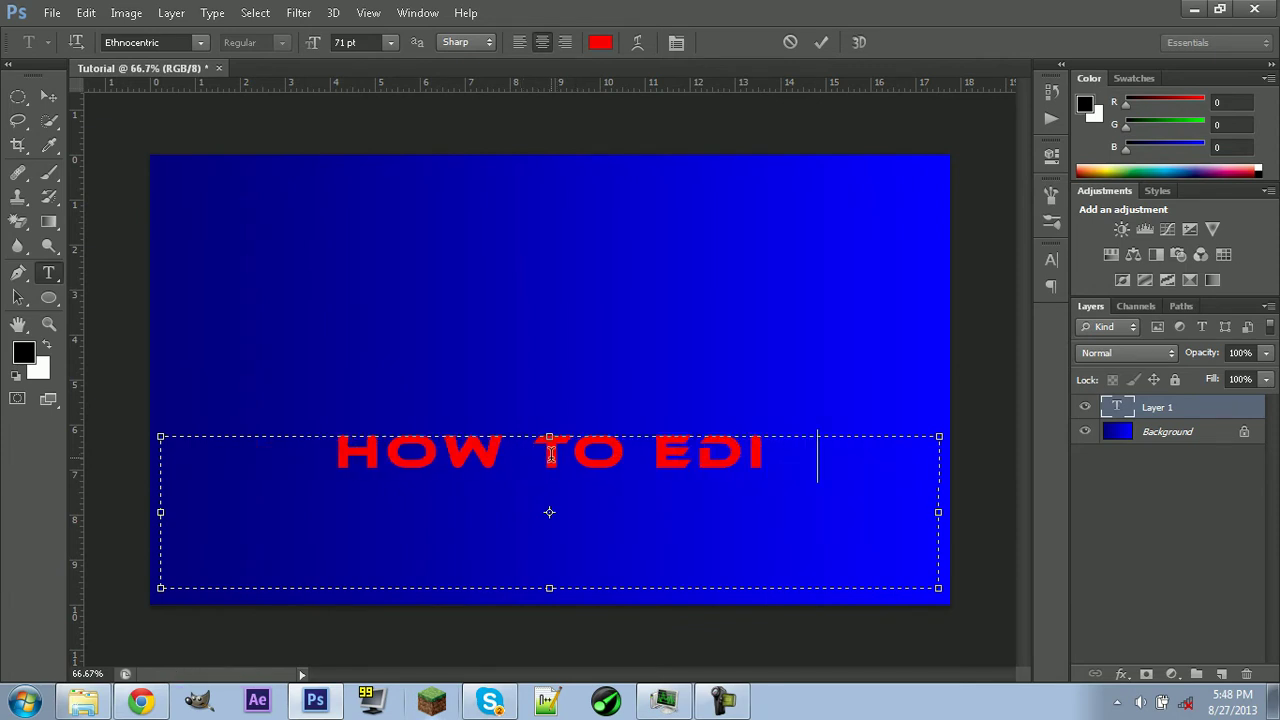
text(T)
Add title lines 'MINECRAFT' and 'SERVER PROPER-', correcting typos along the way.
key(Return)
text(M)
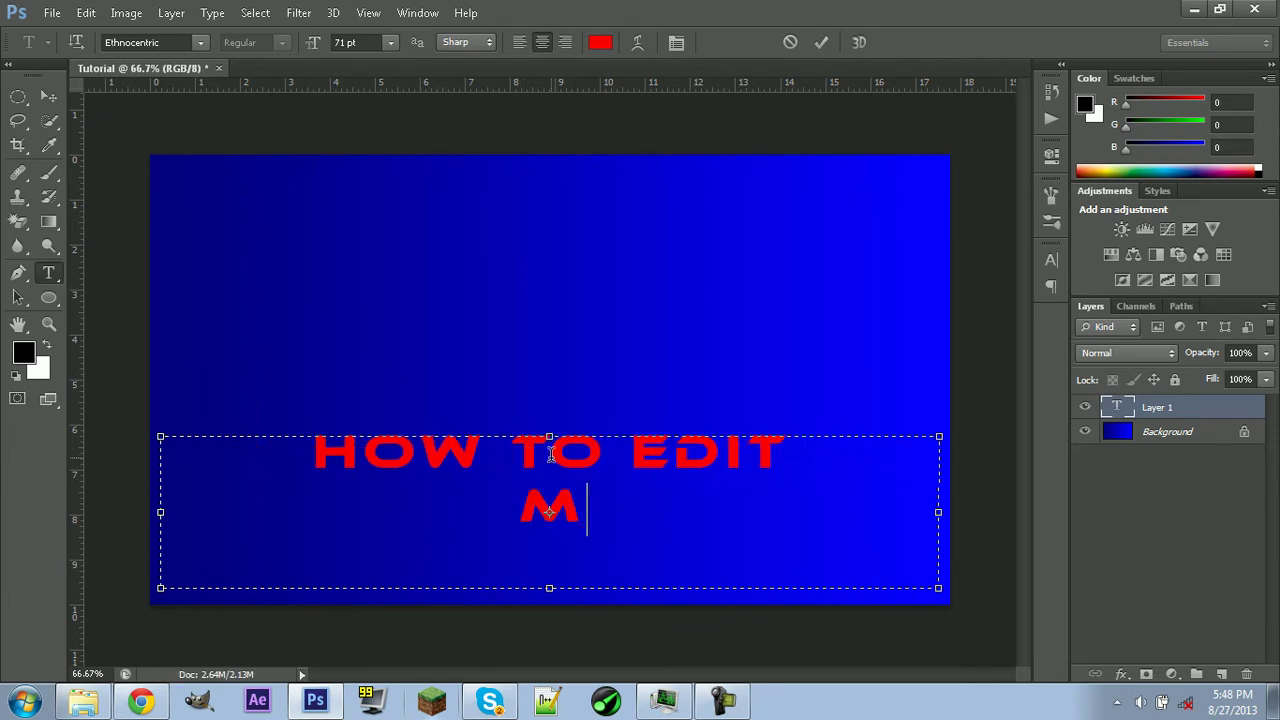
text(INECRAFT)
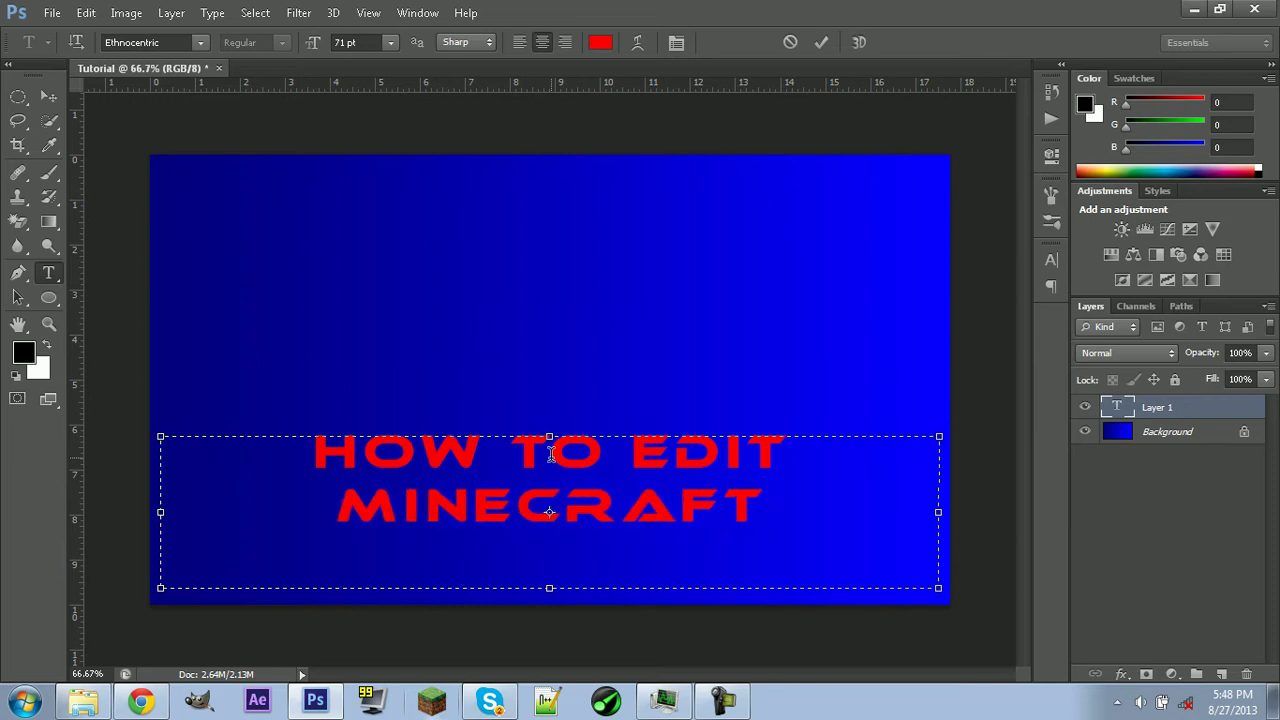
key(Return)
text(SERVE)
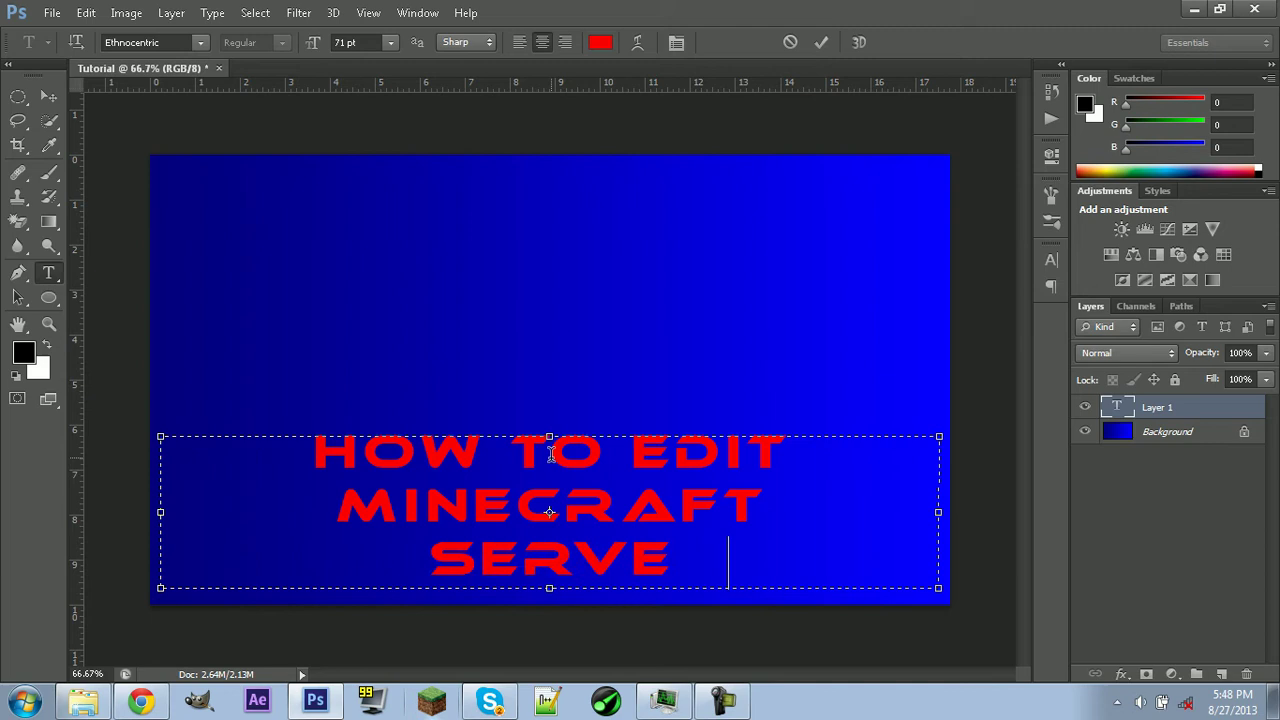
text(R POR)
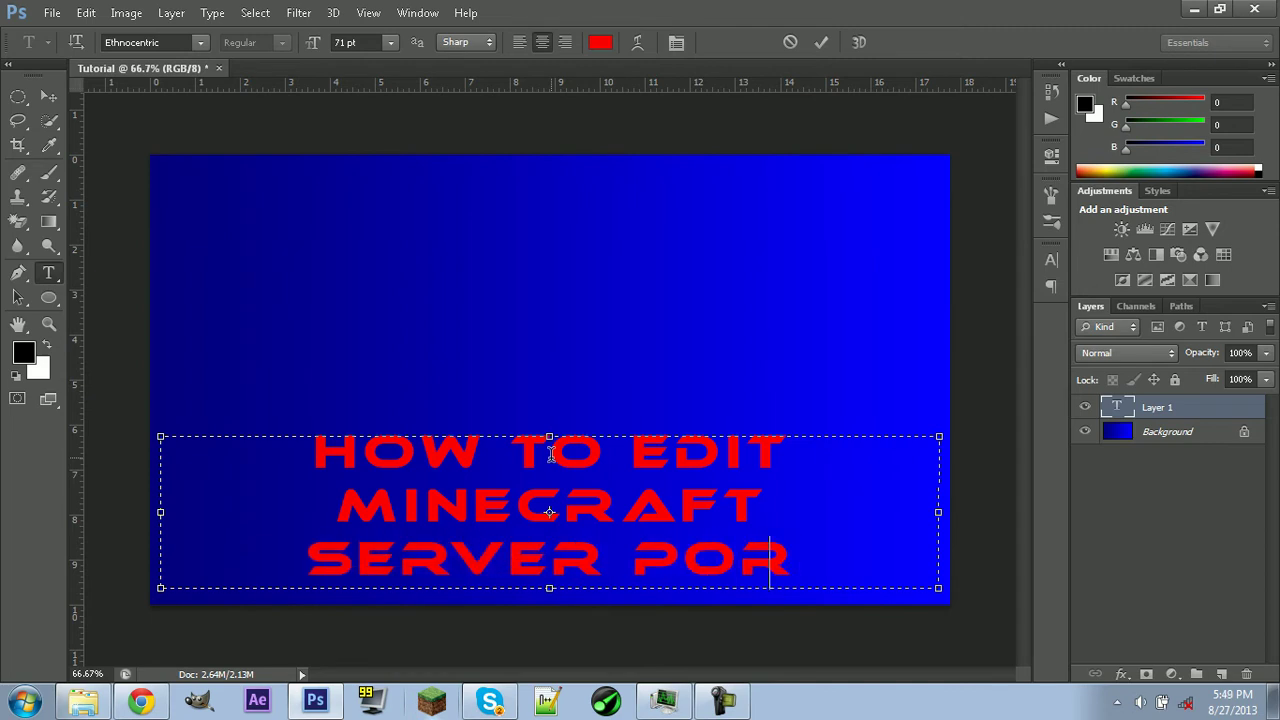
key(BackSpace)
key(BackSpace)
text(ROPE)
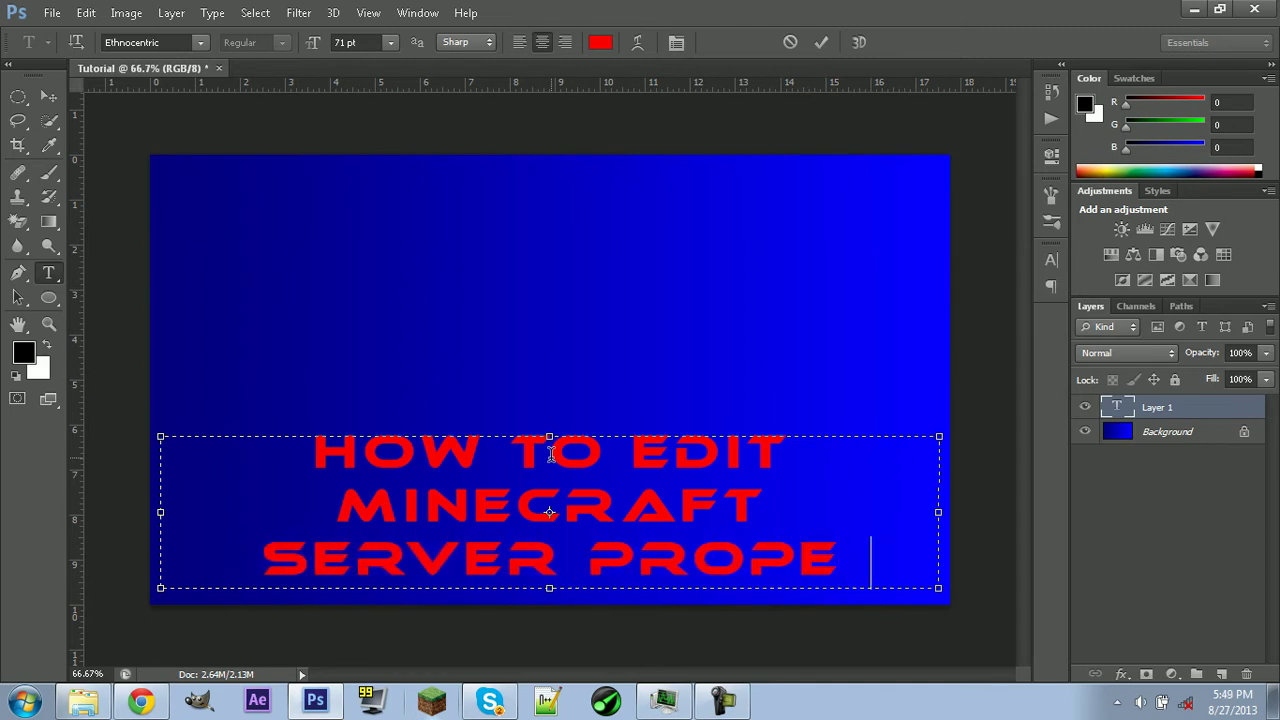
text(RT)
key(BackSpace)
text(-)
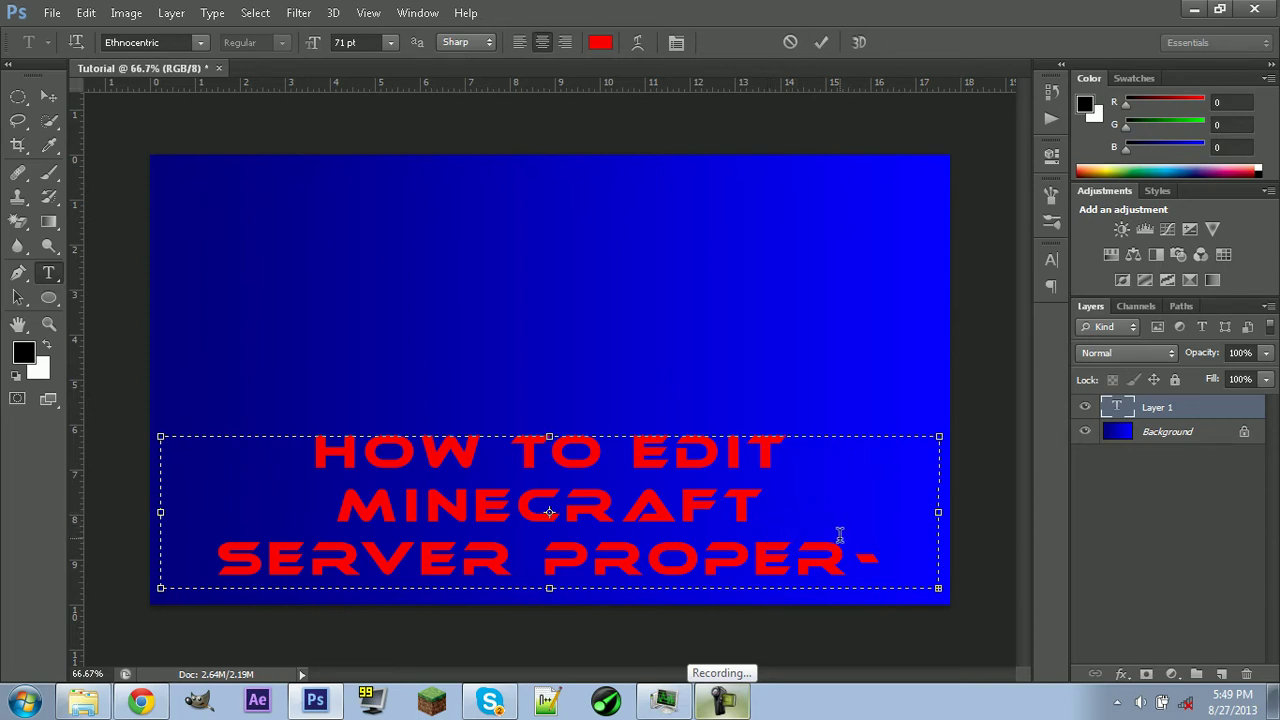
Reduce the whole title to 68 pt and commit the text.
key(ctrl+a)
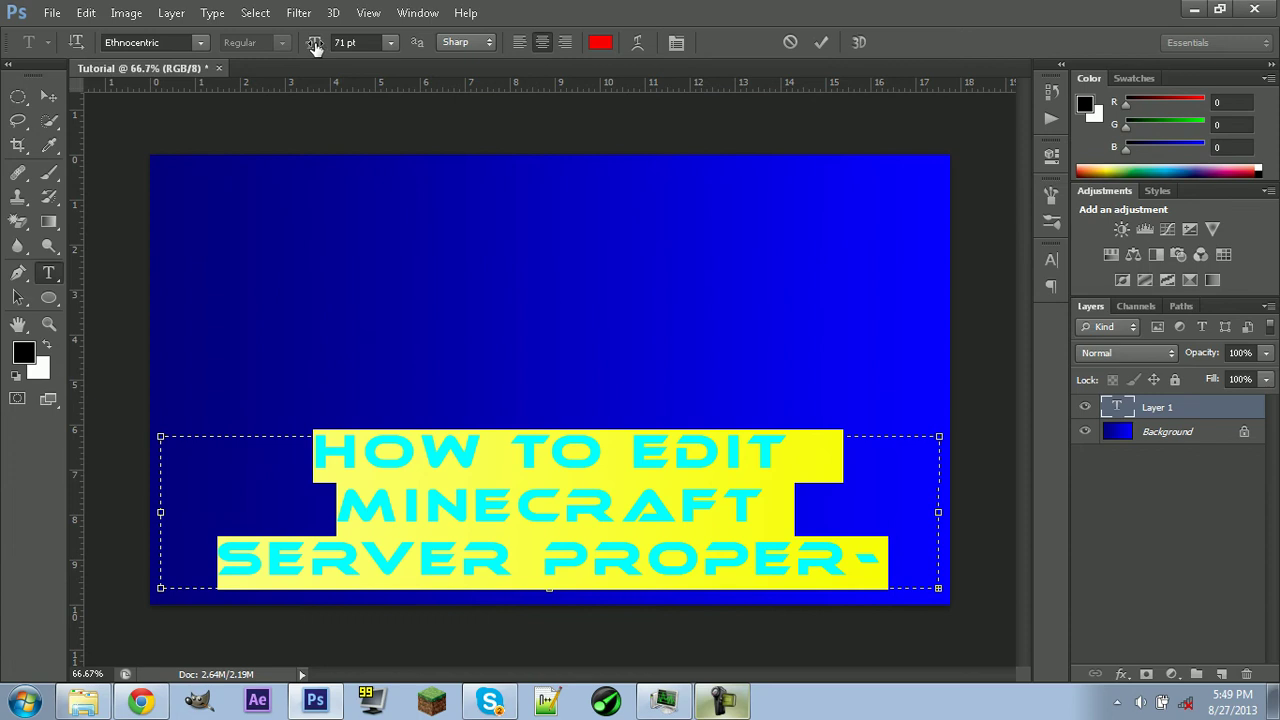
drag(314, 47, 300, 47)
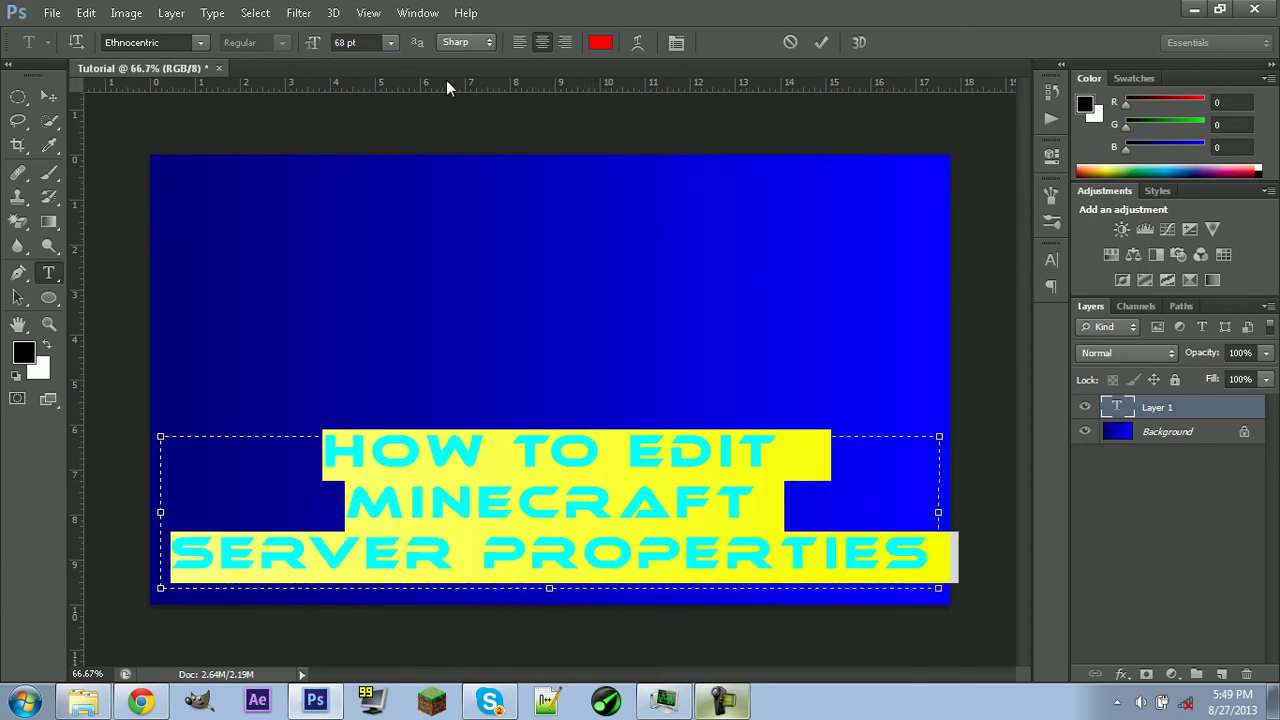
click(390, 42)
click(822, 42)
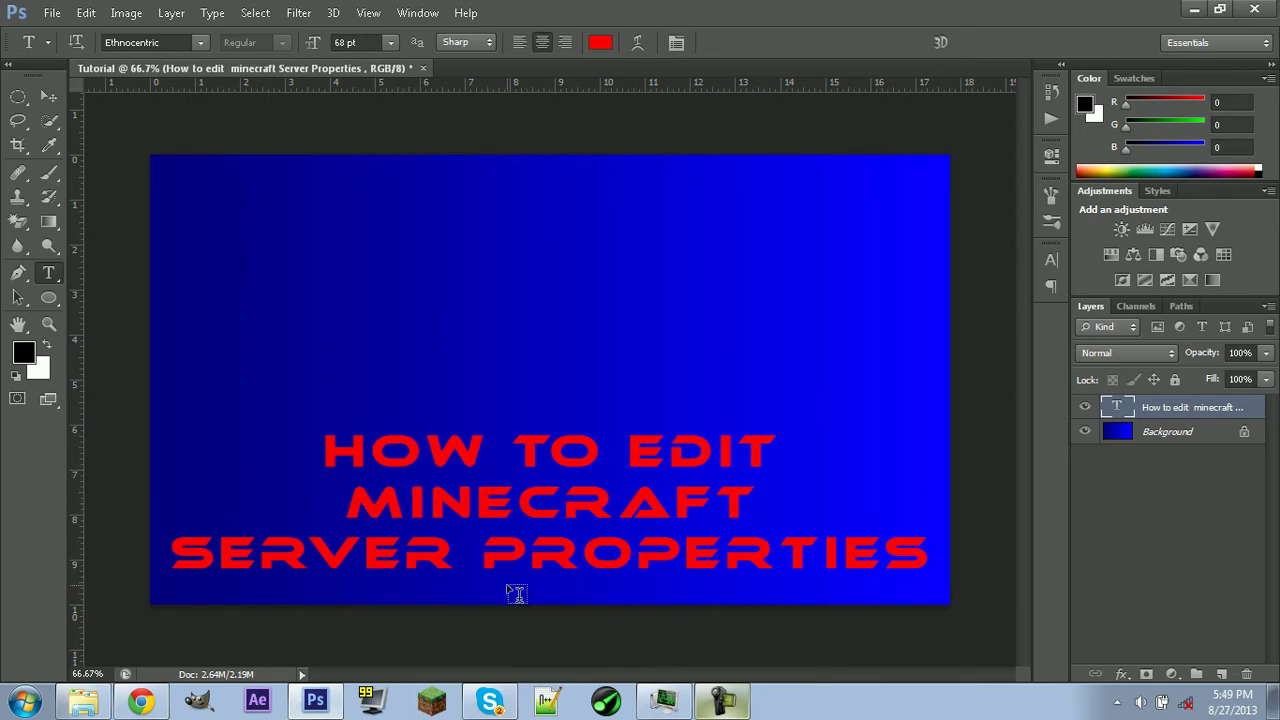
Recommit the finished title text and minimise to the desktop.
click(722, 555)
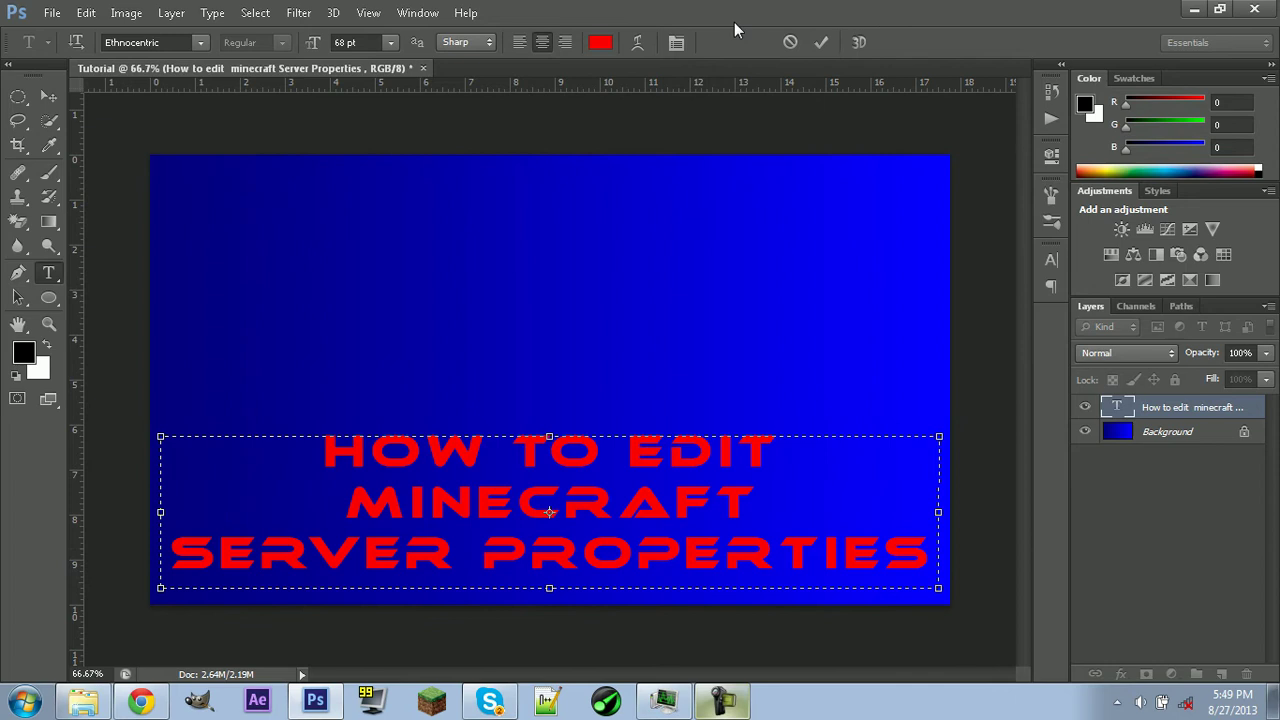
click(822, 42)
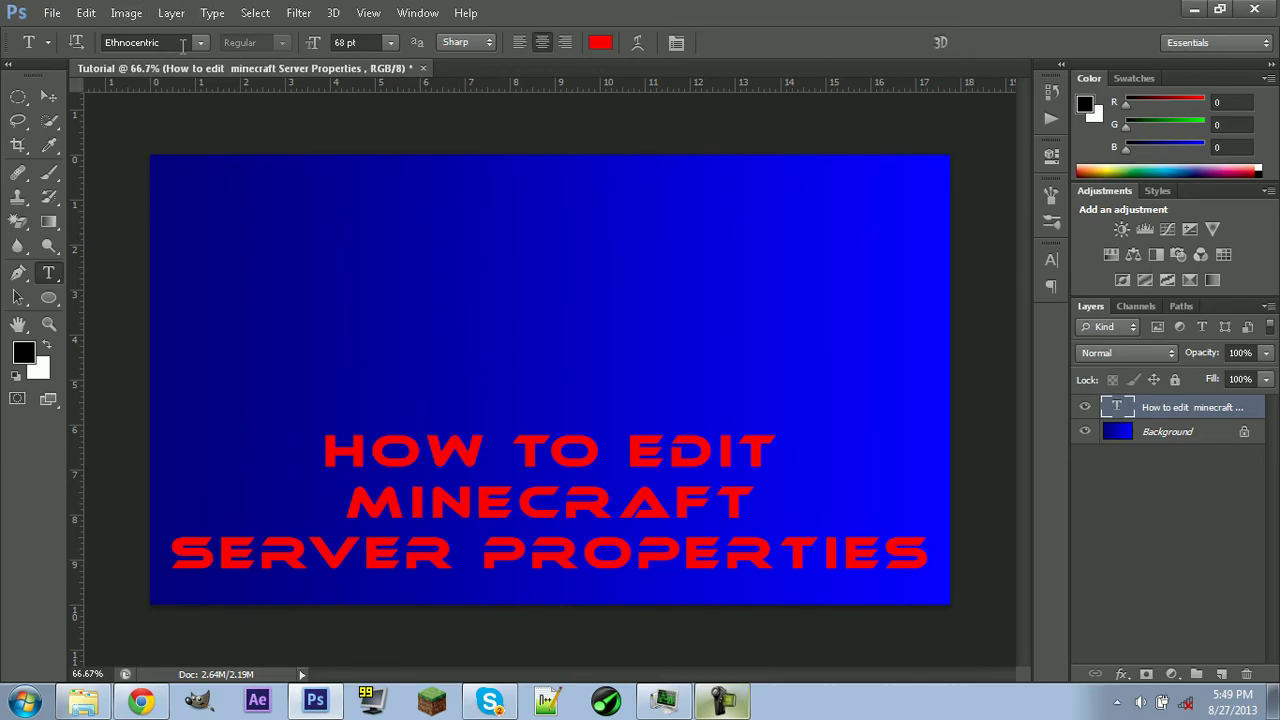
click(1274, 702)
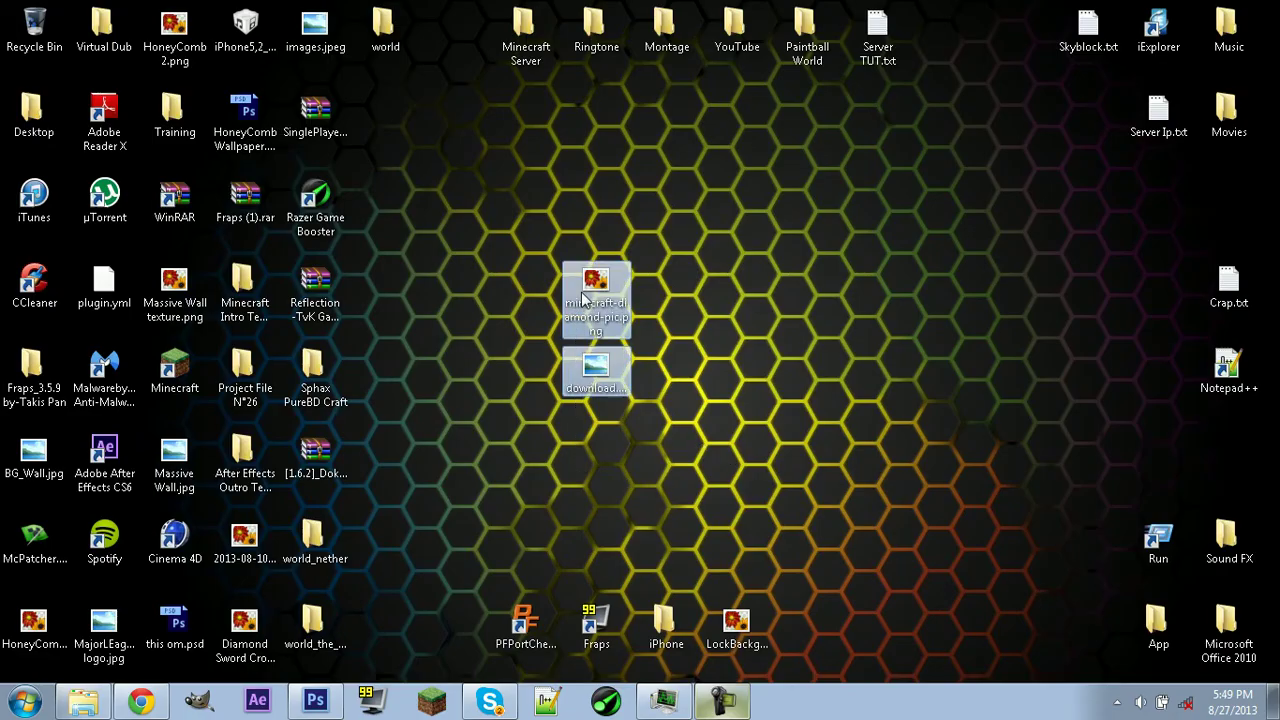
Drag download.jpeg onto the canvas and position the sword at the upper right.
click(595, 370)
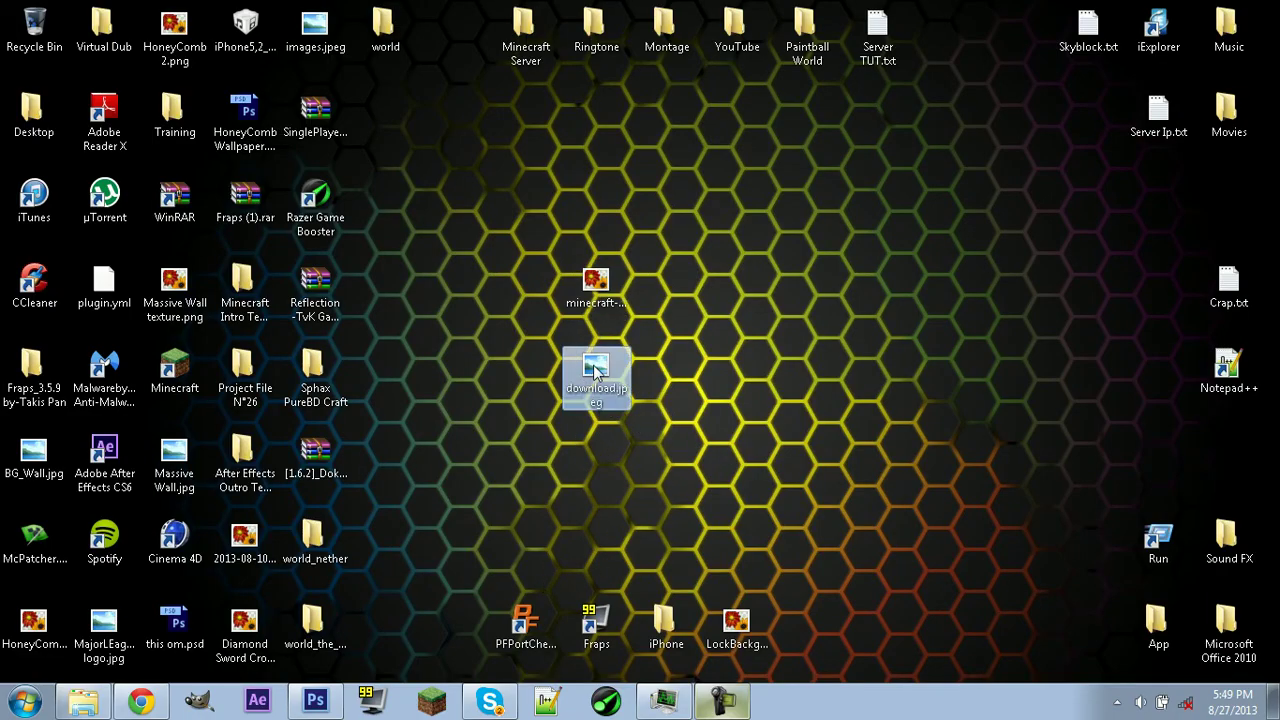
drag(595, 370, 614, 366)
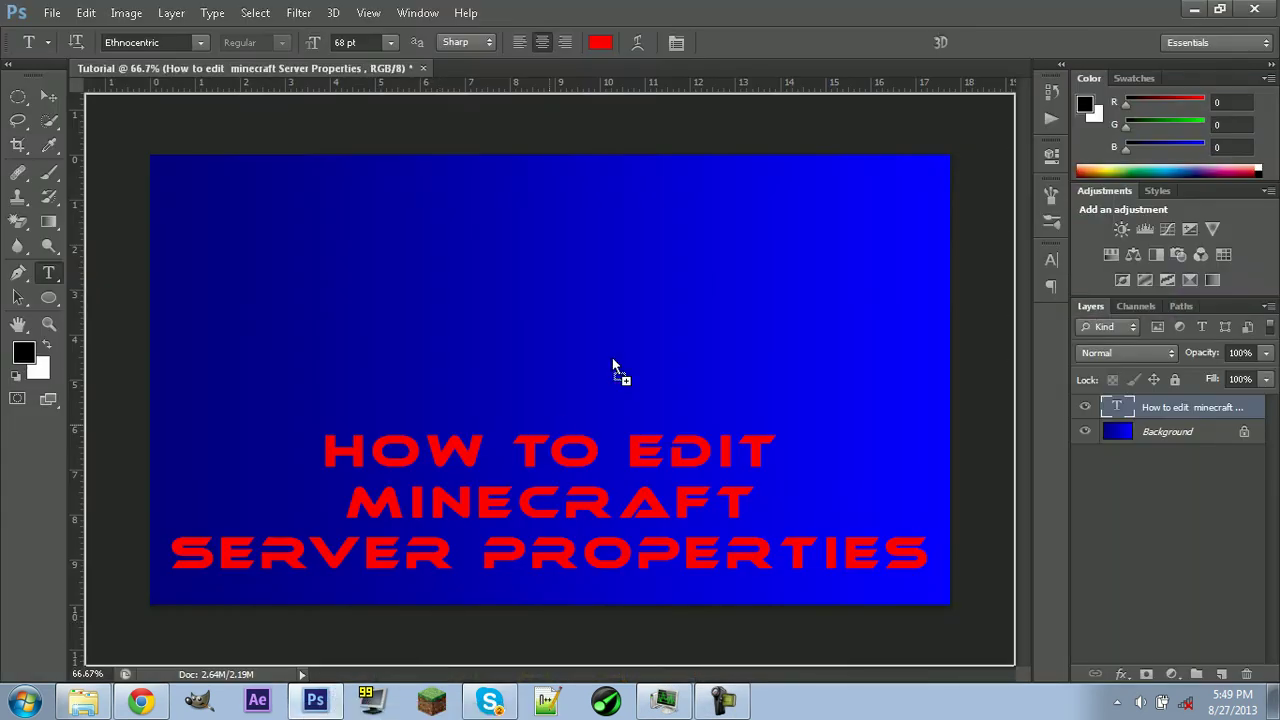
drag(808, 268, 806, 270)
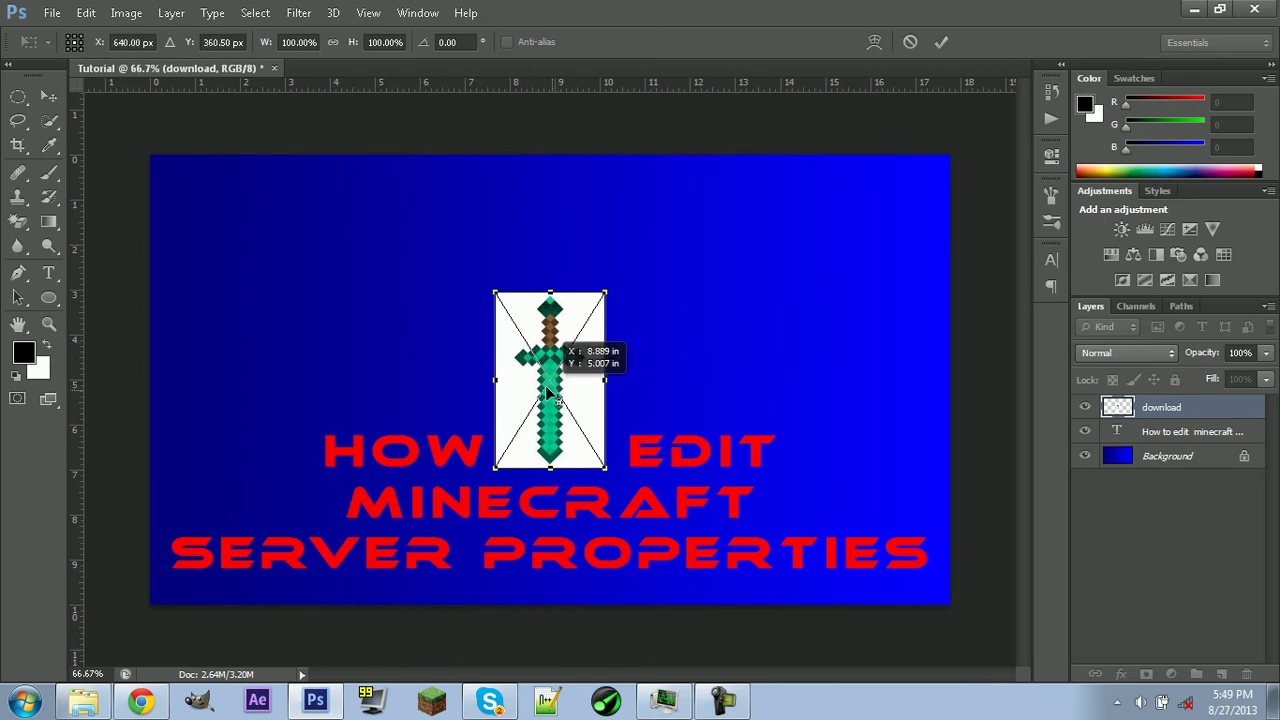
mouse_move(550, 430)
mouse_down()
mouse_move(837, 351)
mouse_move(901, 415)
mouse_up()
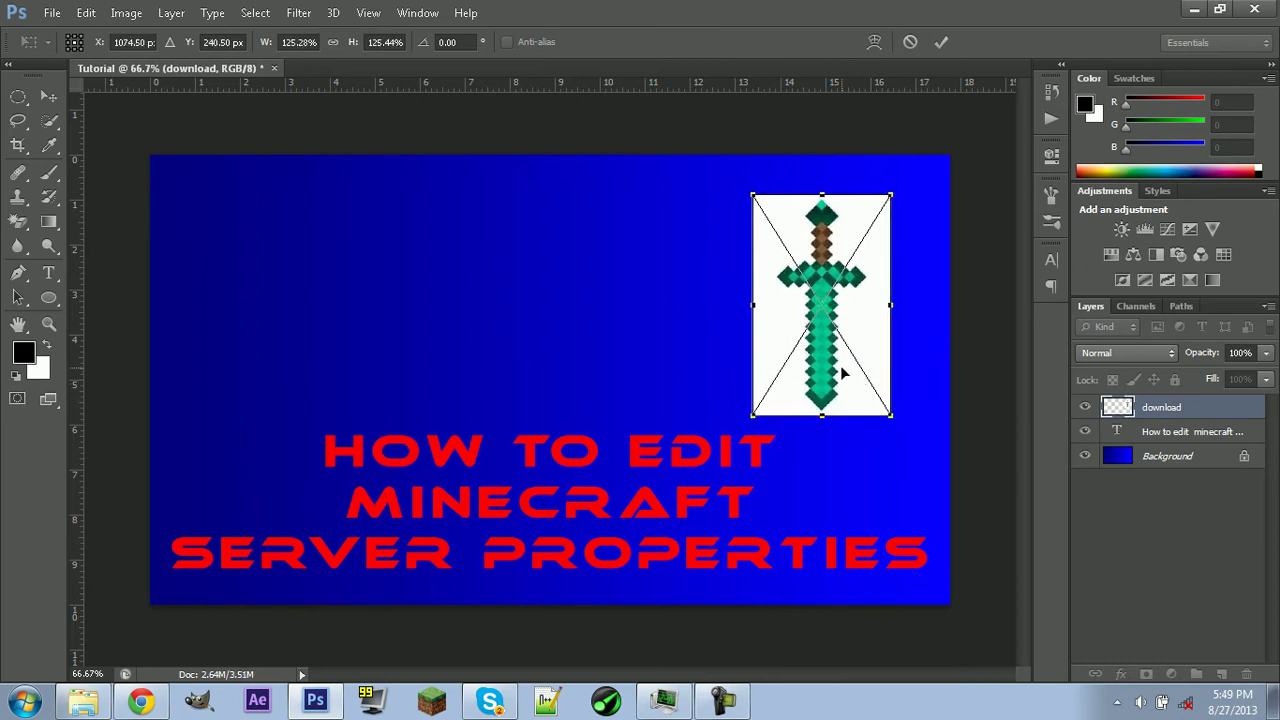
drag(843, 372, 849, 352)
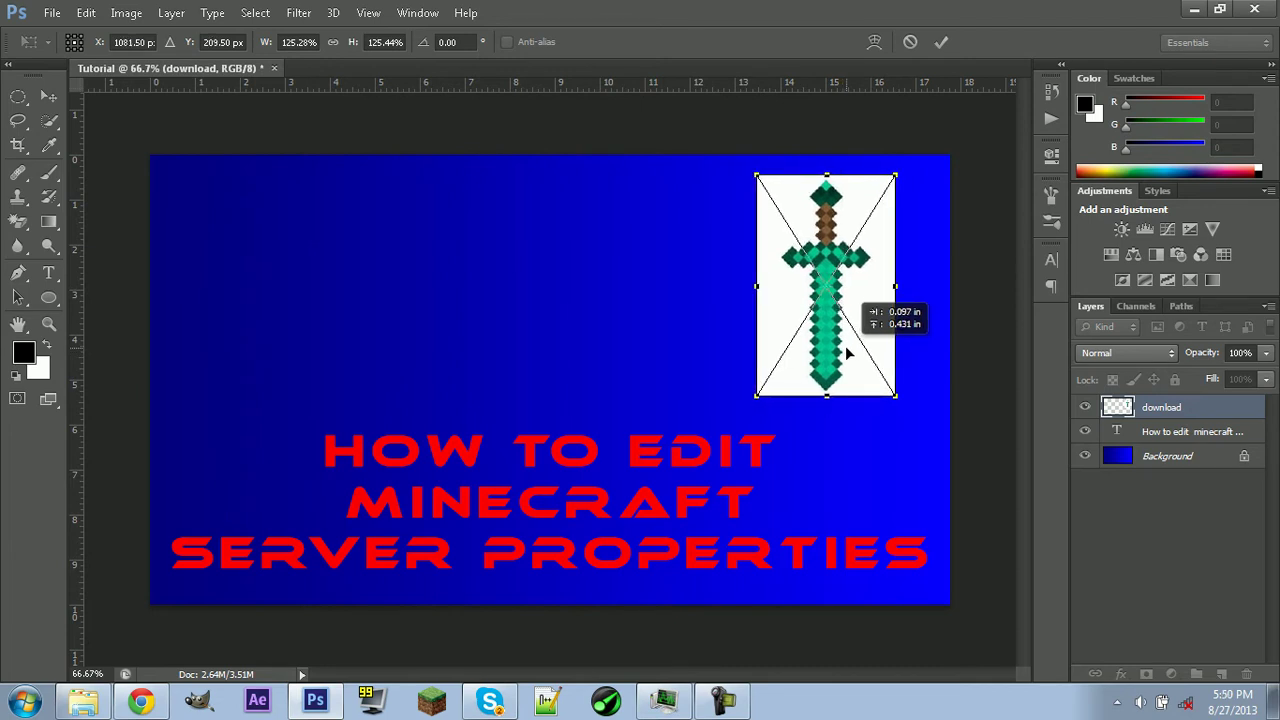
click(940, 48)
key(t)
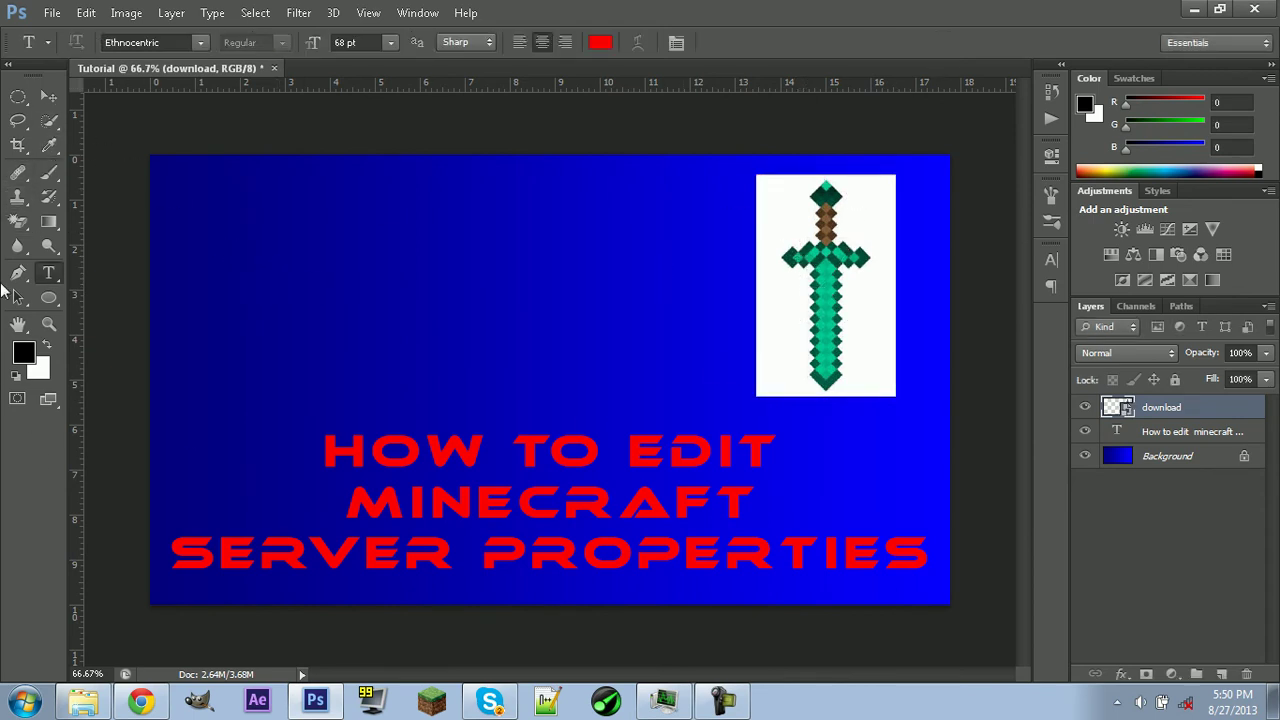
Rasterize the sword layer and erase its white background with the Magic Eraser.
click(19, 226)
right_click(19, 227)
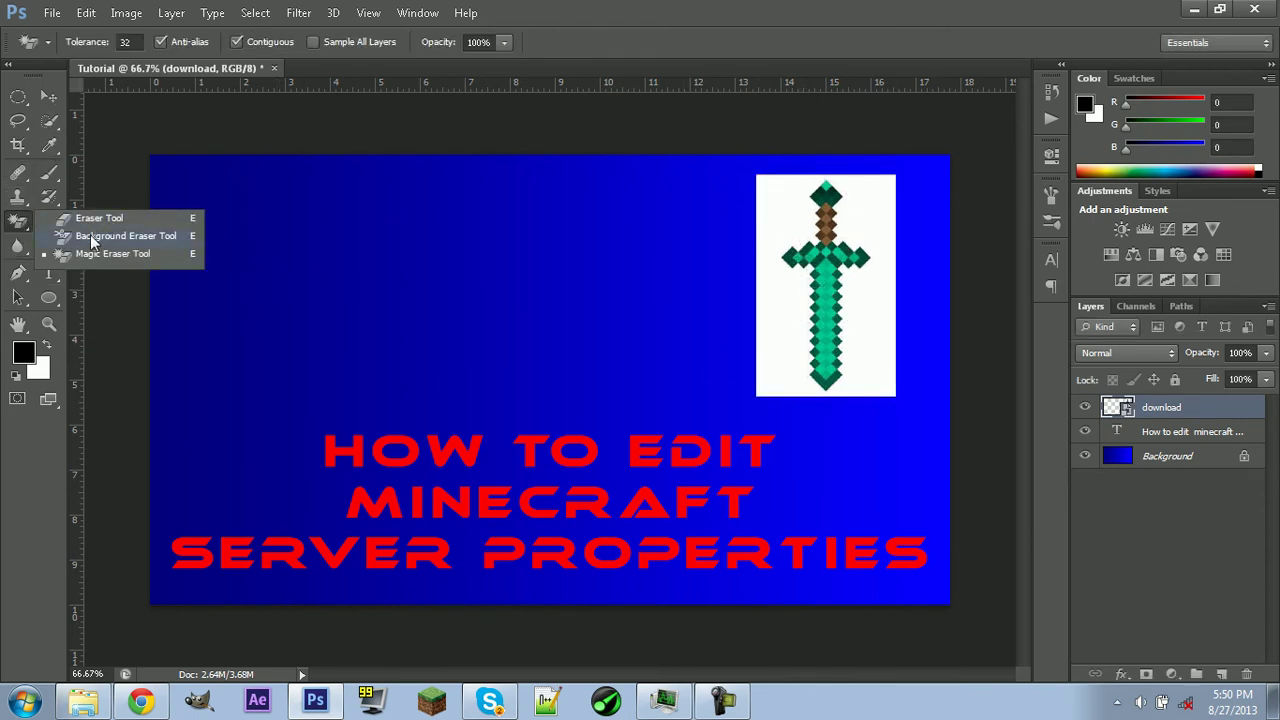
click(790, 325)
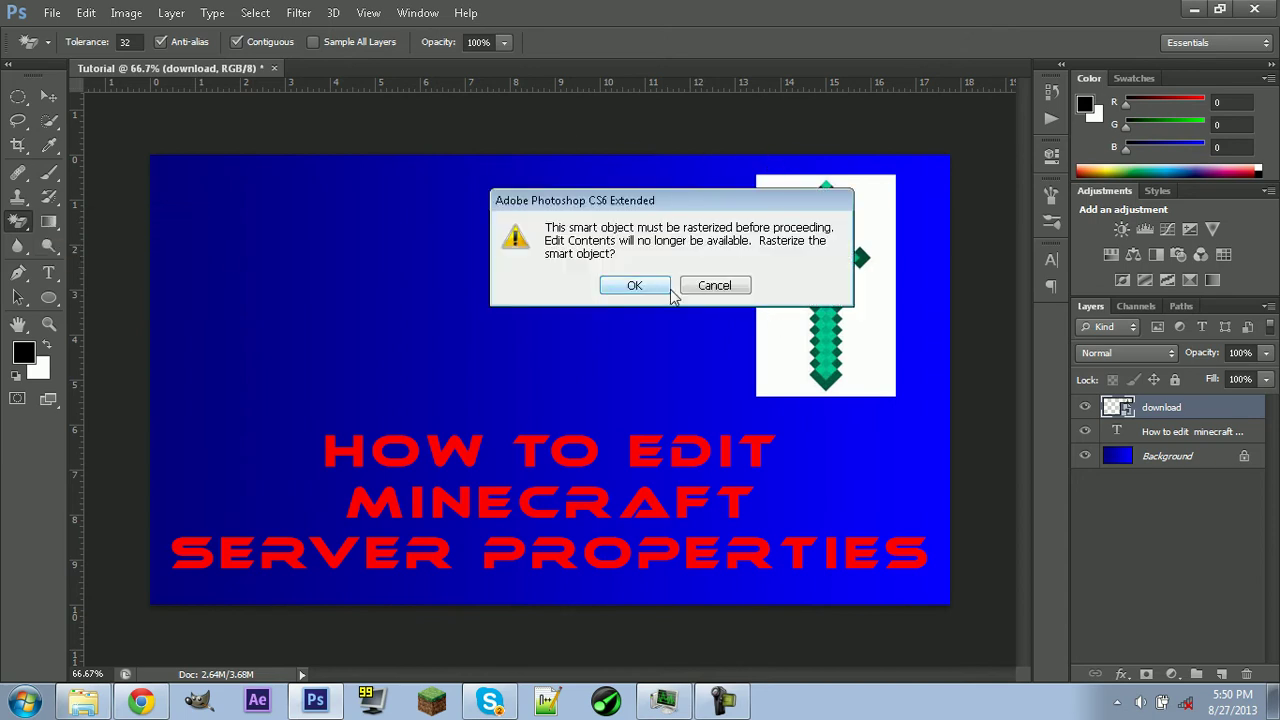
click(606, 285)
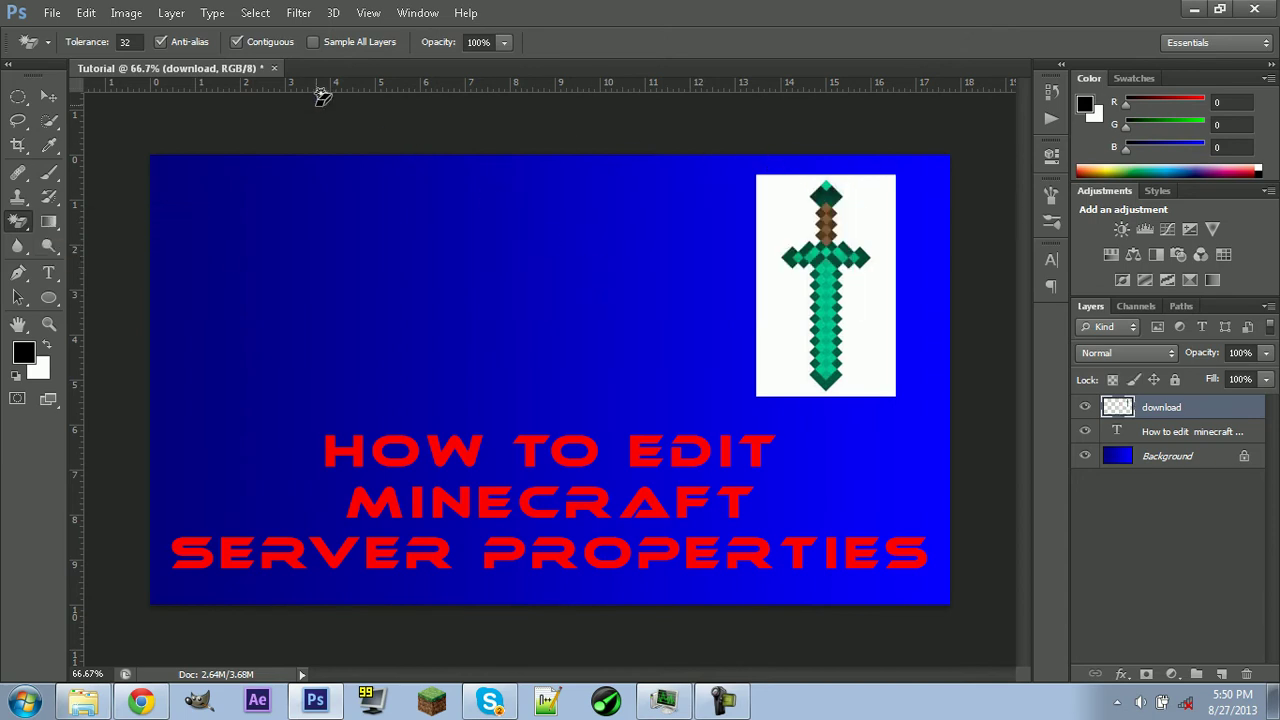
click(884, 296)
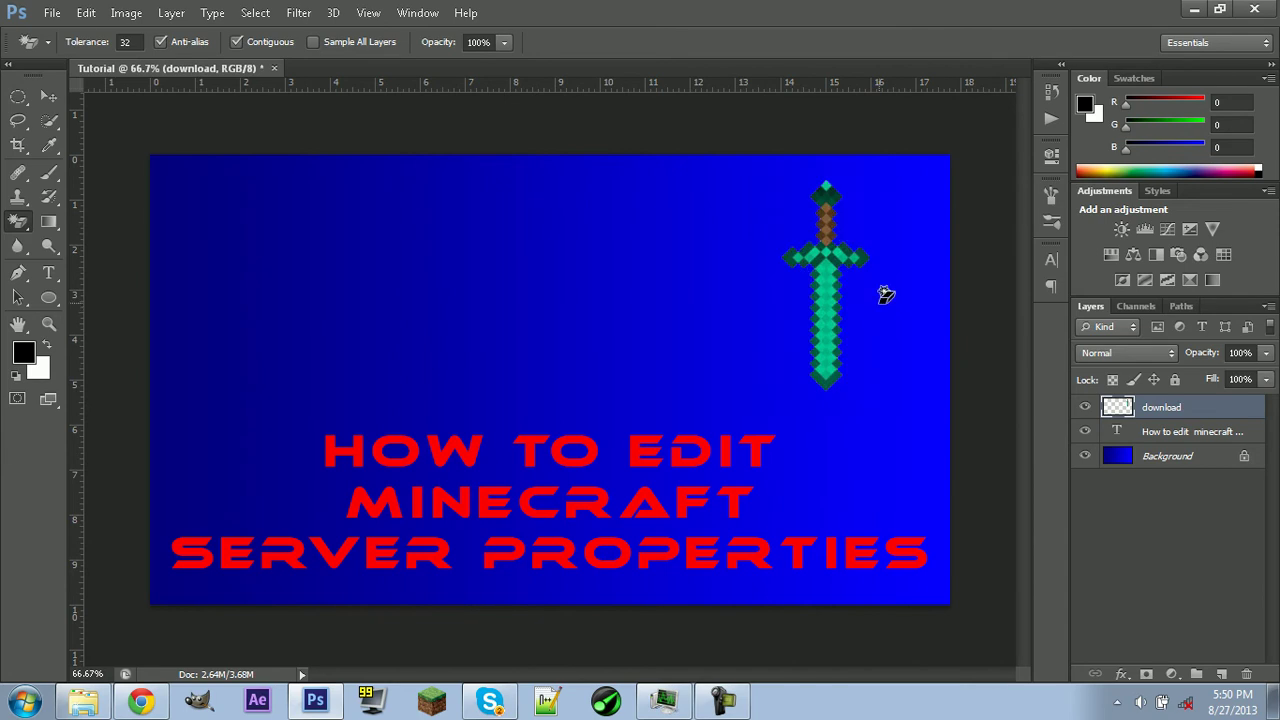
click(49, 96)
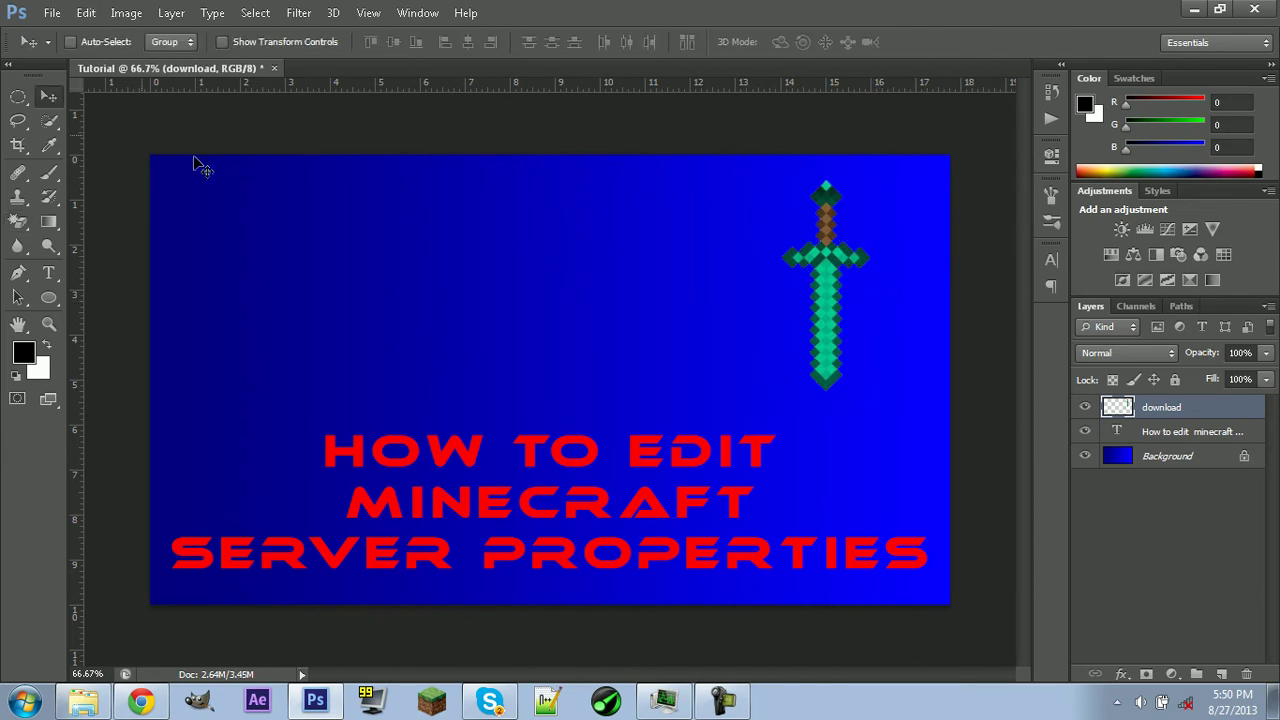
Place Logo.png, scale it to about 90% and set it just above the title.
click(52, 12)
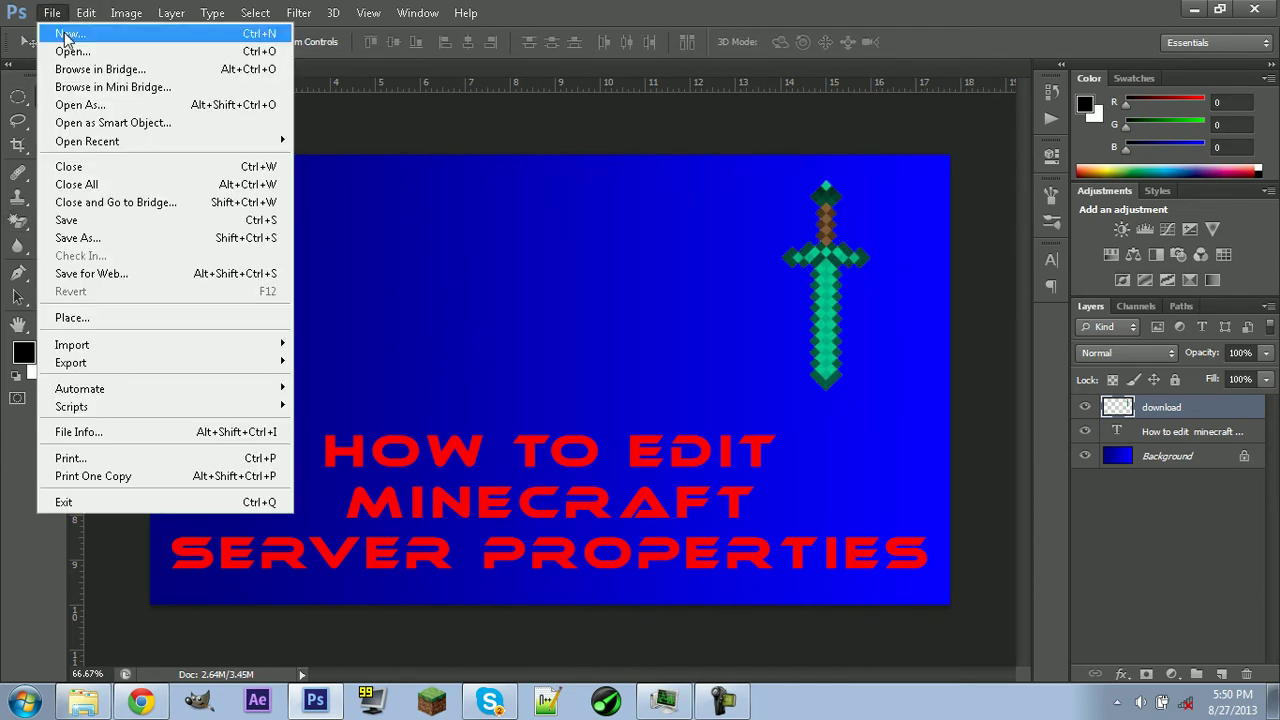
click(110, 314)
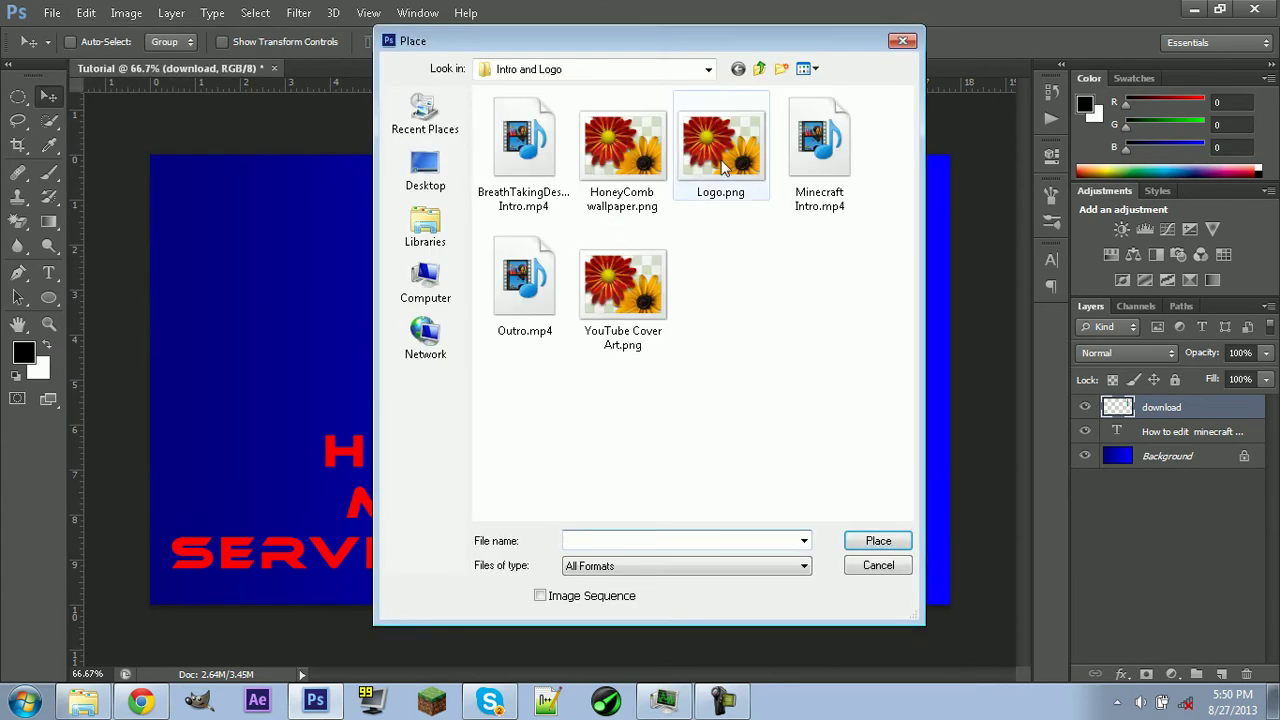
double_click(721, 155)
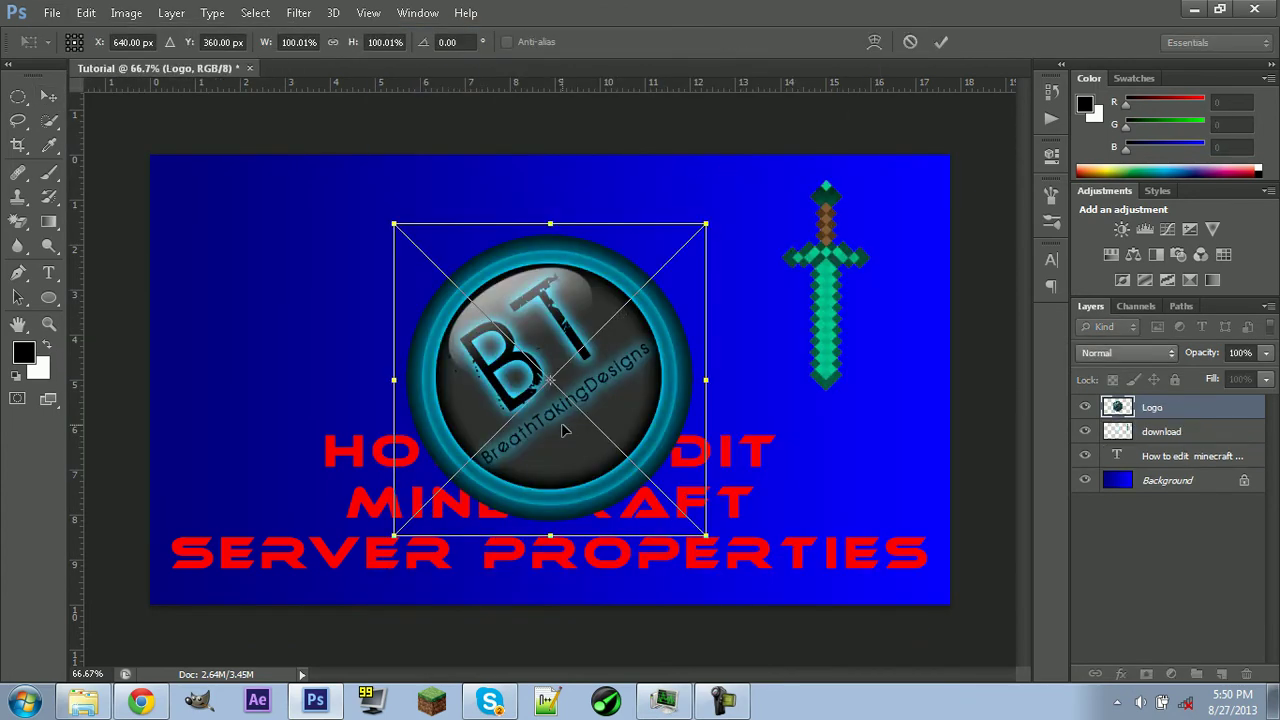
drag(558, 428, 584, 344)
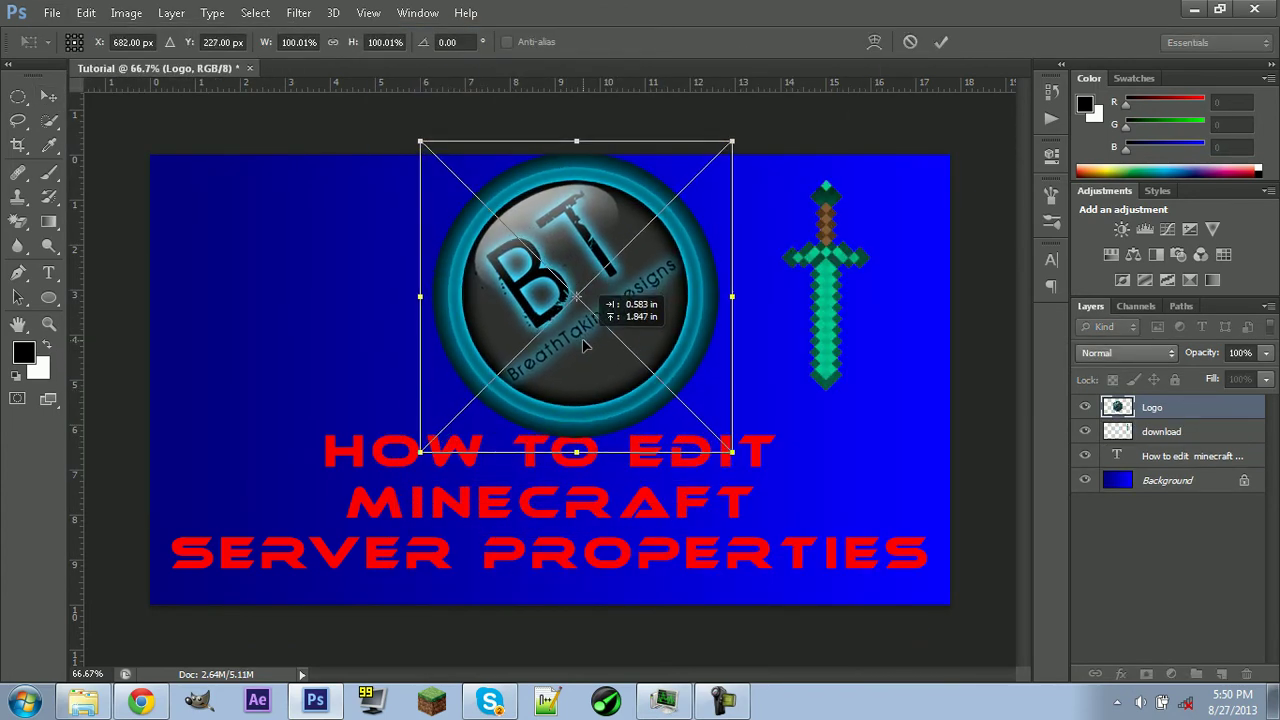
drag(731, 452, 700, 420)
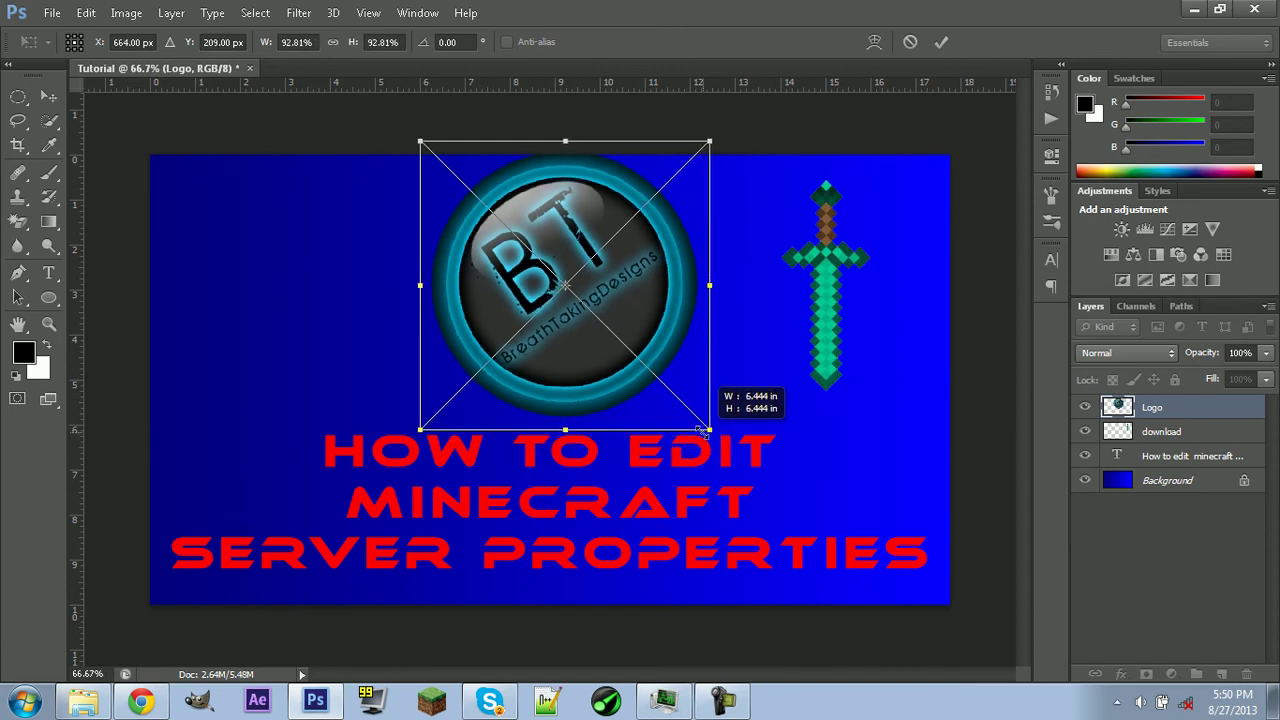
drag(564, 352, 578, 364)
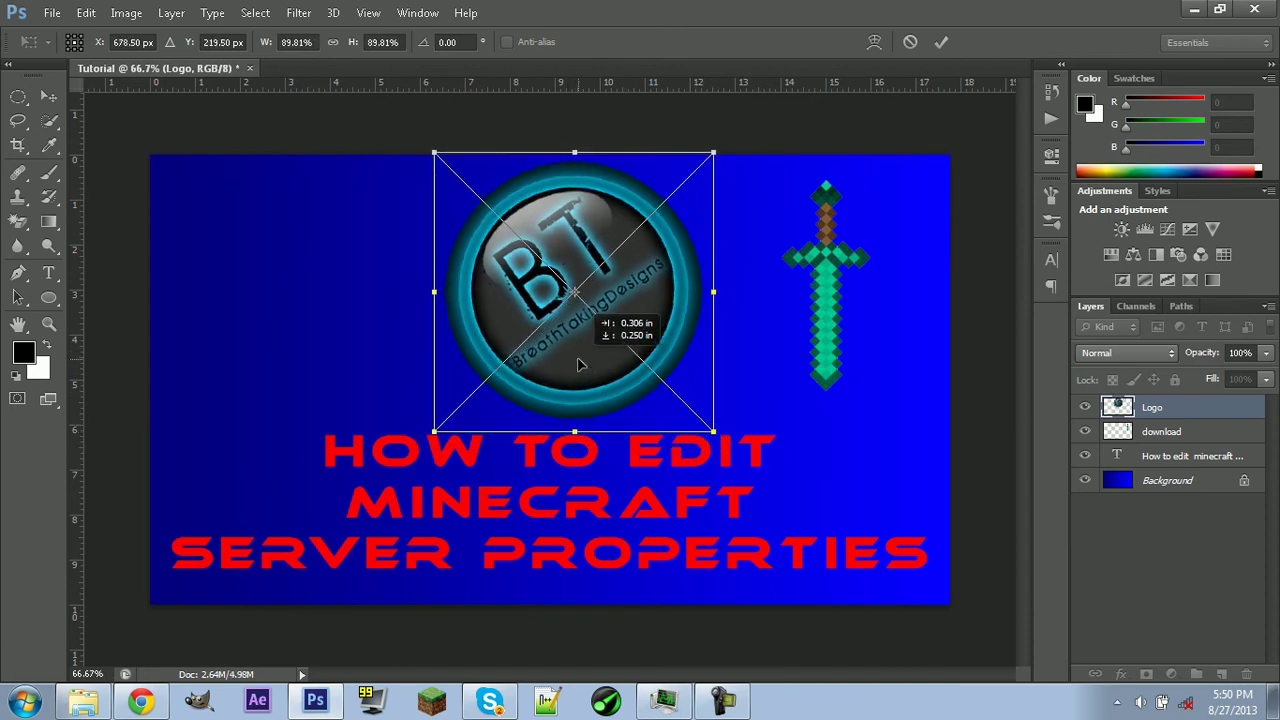
click(941, 42)
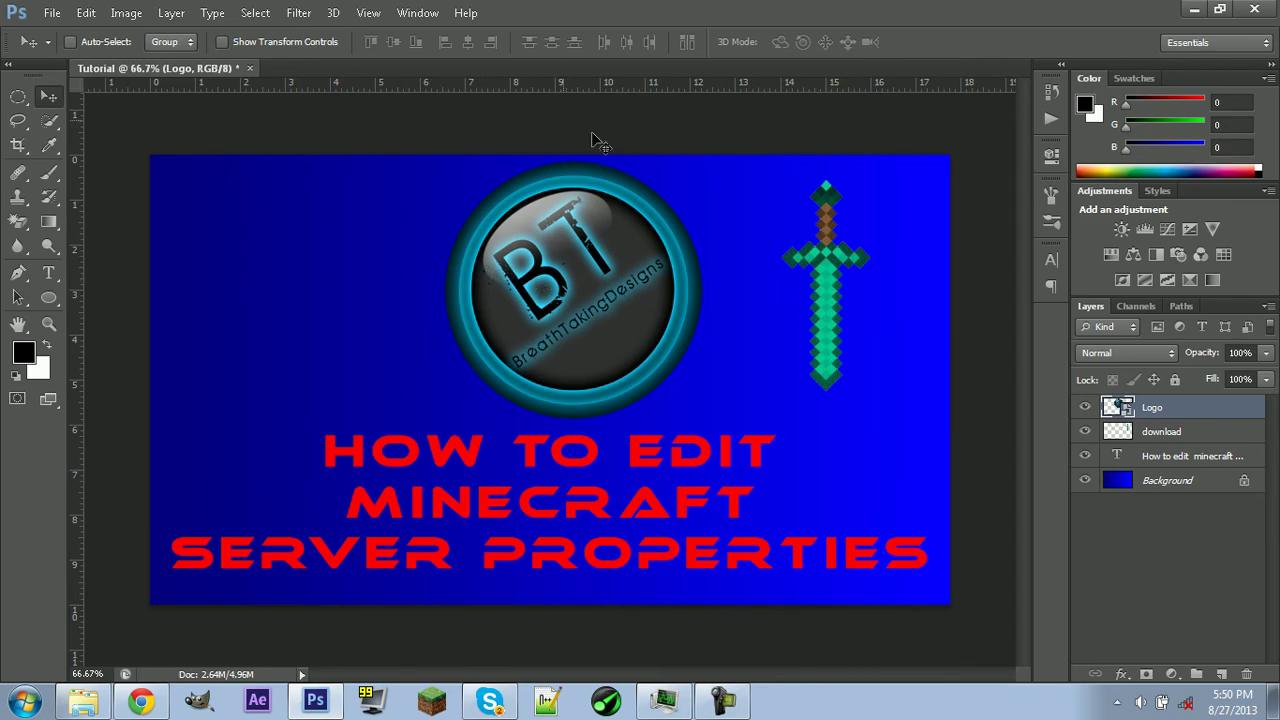
Drag minecraft-diamond-pic onto the canvas, shrink it and place it upper left beside the logo.
click(1275, 700)
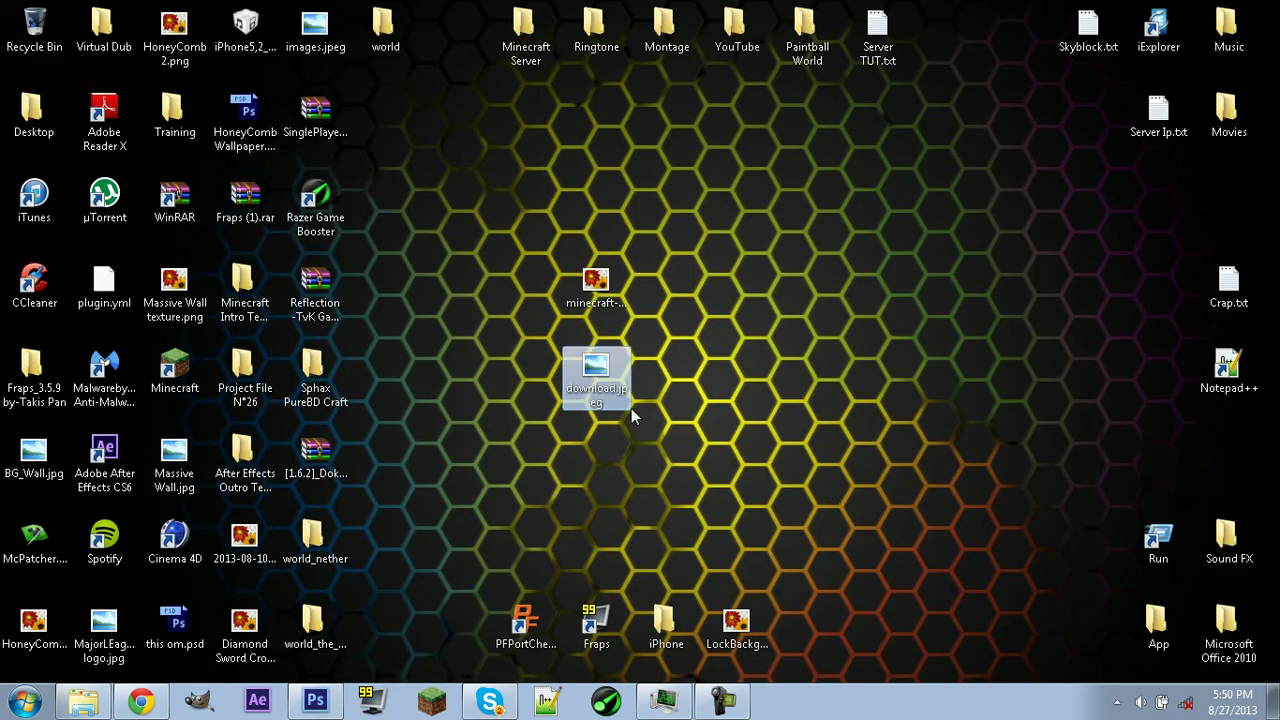
mouse_move(600, 292)
mouse_down()
mouse_move(340, 636)
mouse_move(307, 398)
mouse_up()
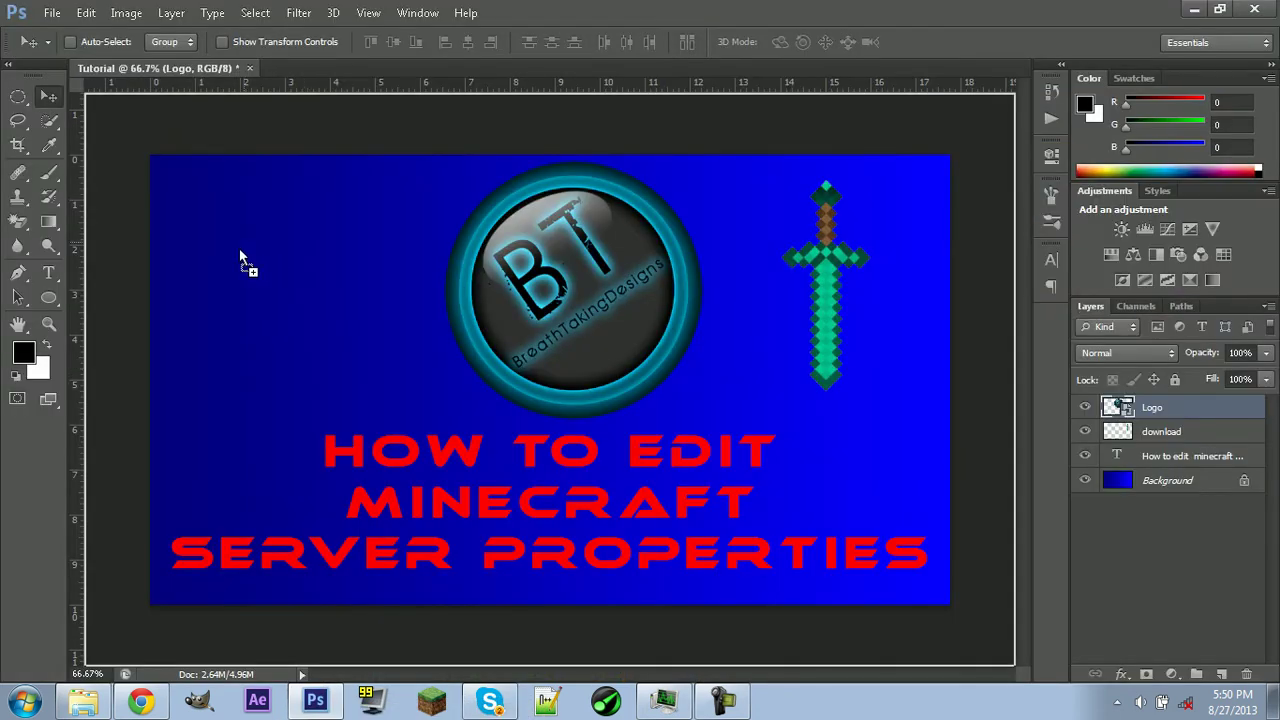
mouse_move(240, 258)
mouse_down()
mouse_move(794, 177)
mouse_move(356, 186)
mouse_up()
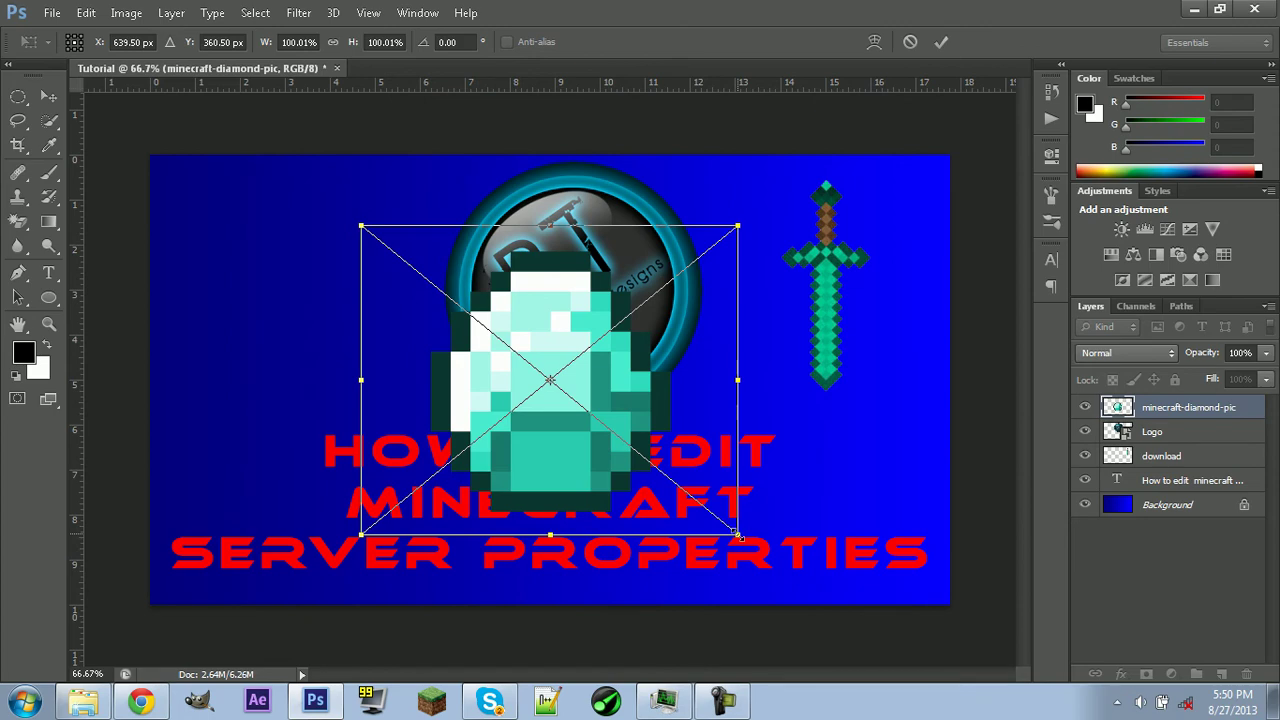
mouse_move(565, 410)
mouse_down()
mouse_move(545, 415)
mouse_move(316, 310)
mouse_up()
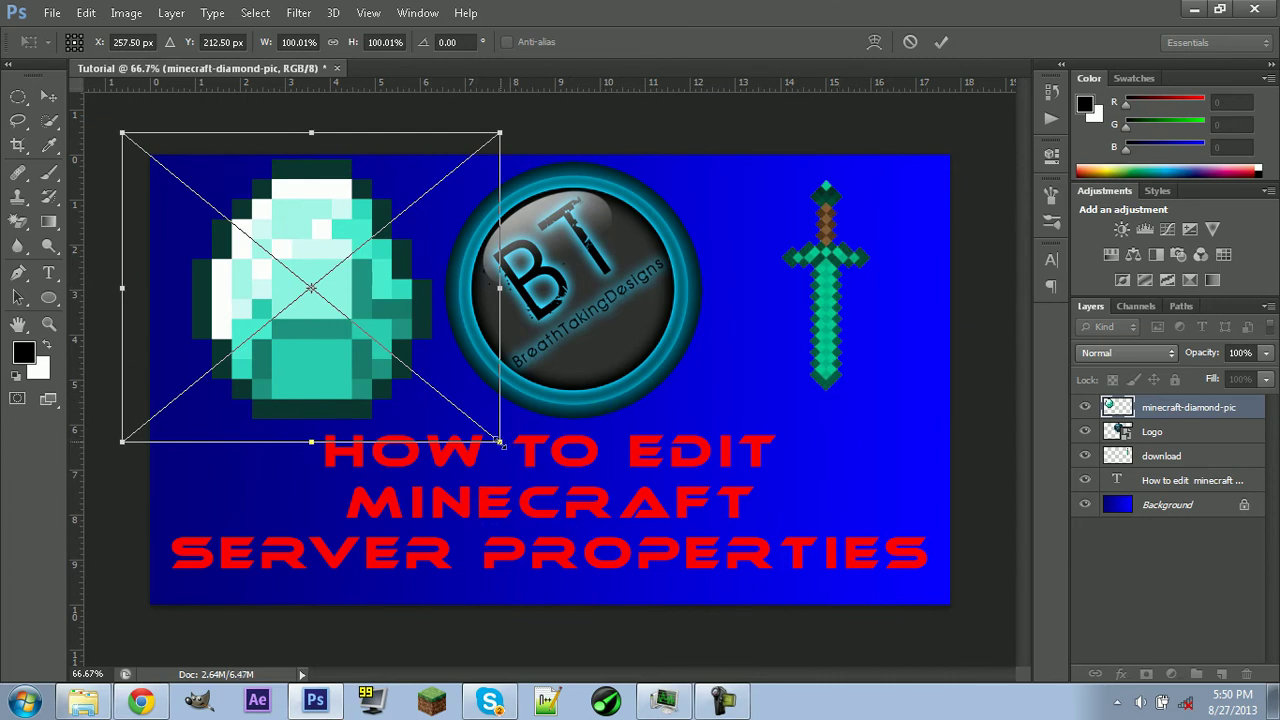
mouse_move(504, 448)
mouse_down()
mouse_move(432, 400)
mouse_move(368, 391)
mouse_up()
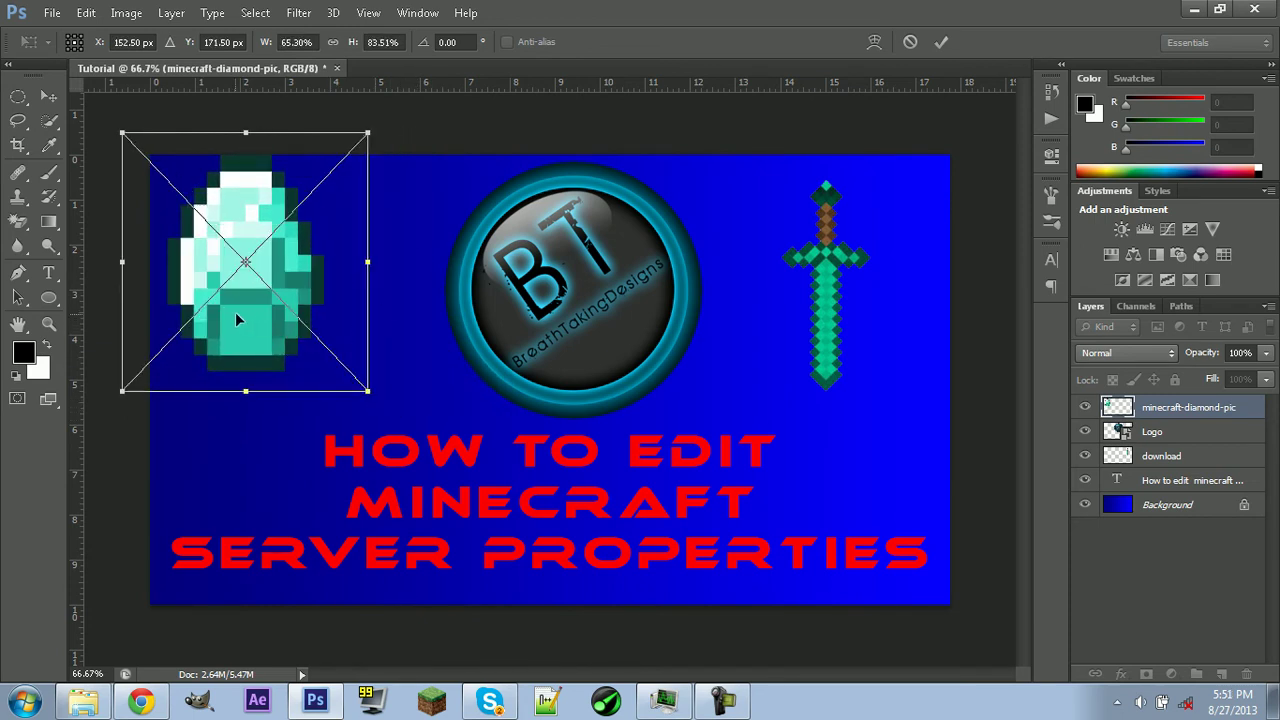
mouse_move(235, 312)
mouse_down()
mouse_move(296, 328)
mouse_move(286, 336)
mouse_up()
click(943, 44)
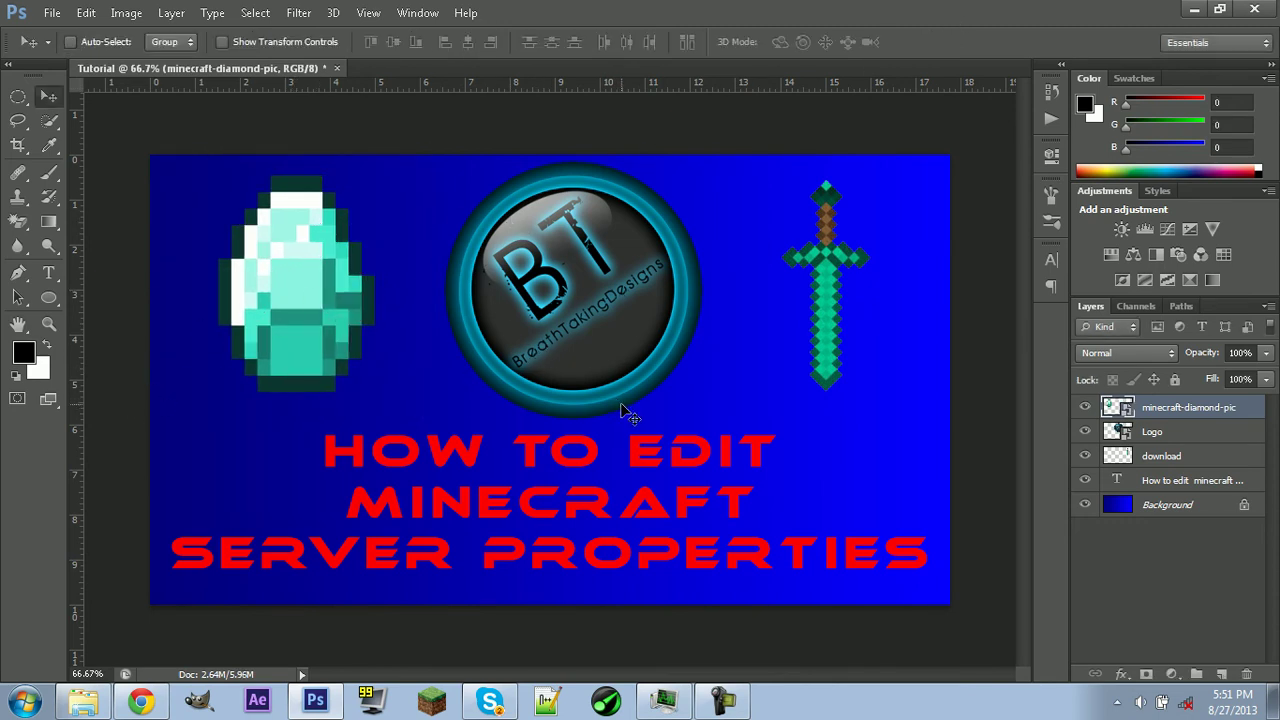
Save the thumbnail as a PNG file named 'Server Properties' with default PNG options.
click(47, 16)
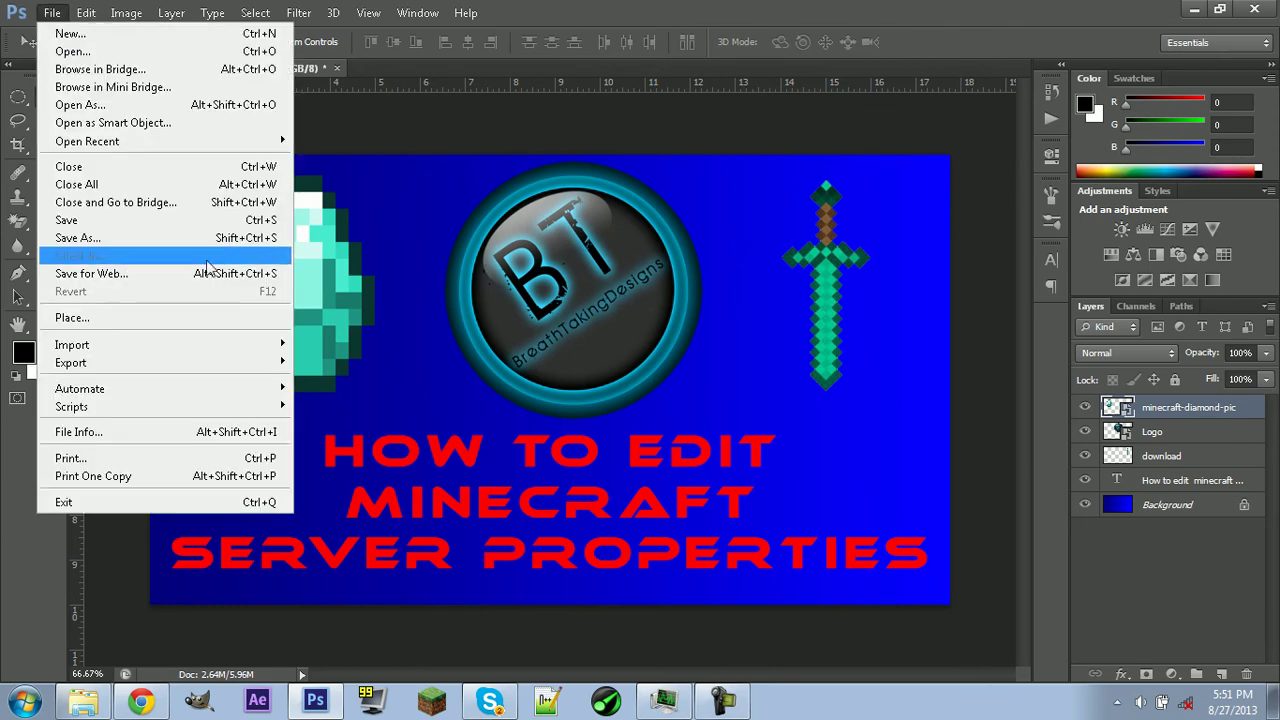
click(78, 237)
click(700, 395)
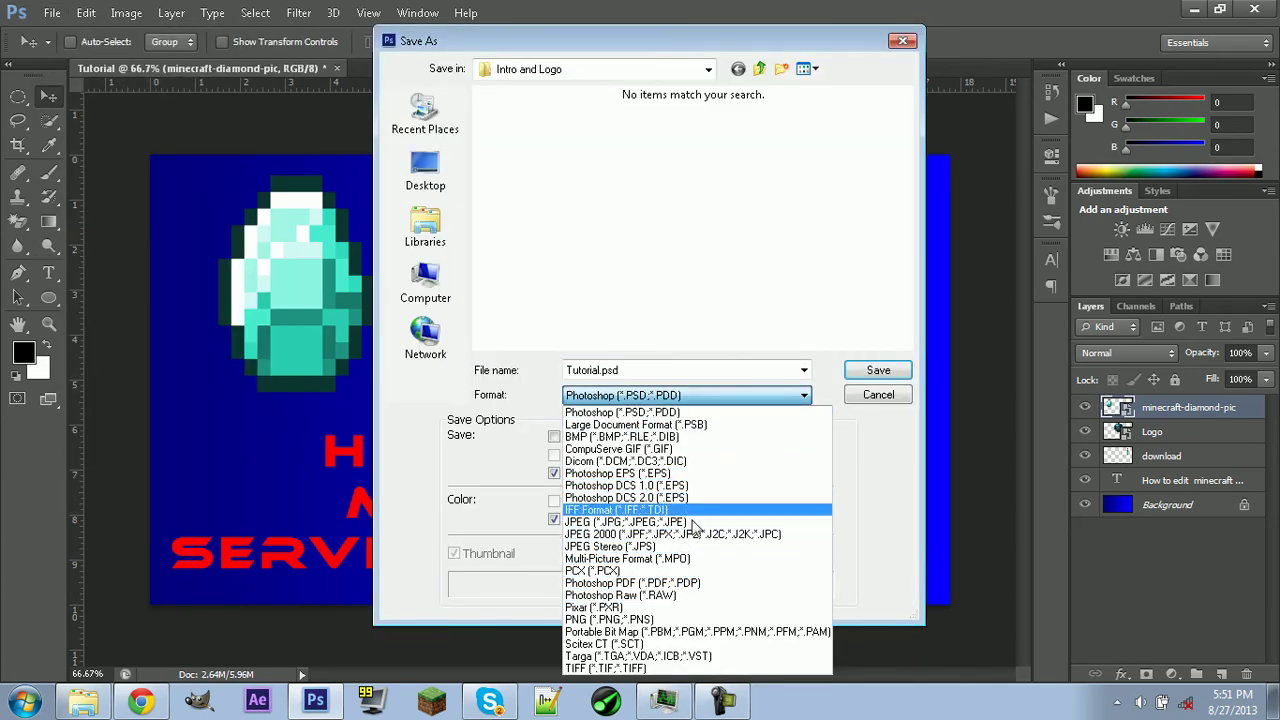
click(680, 619)
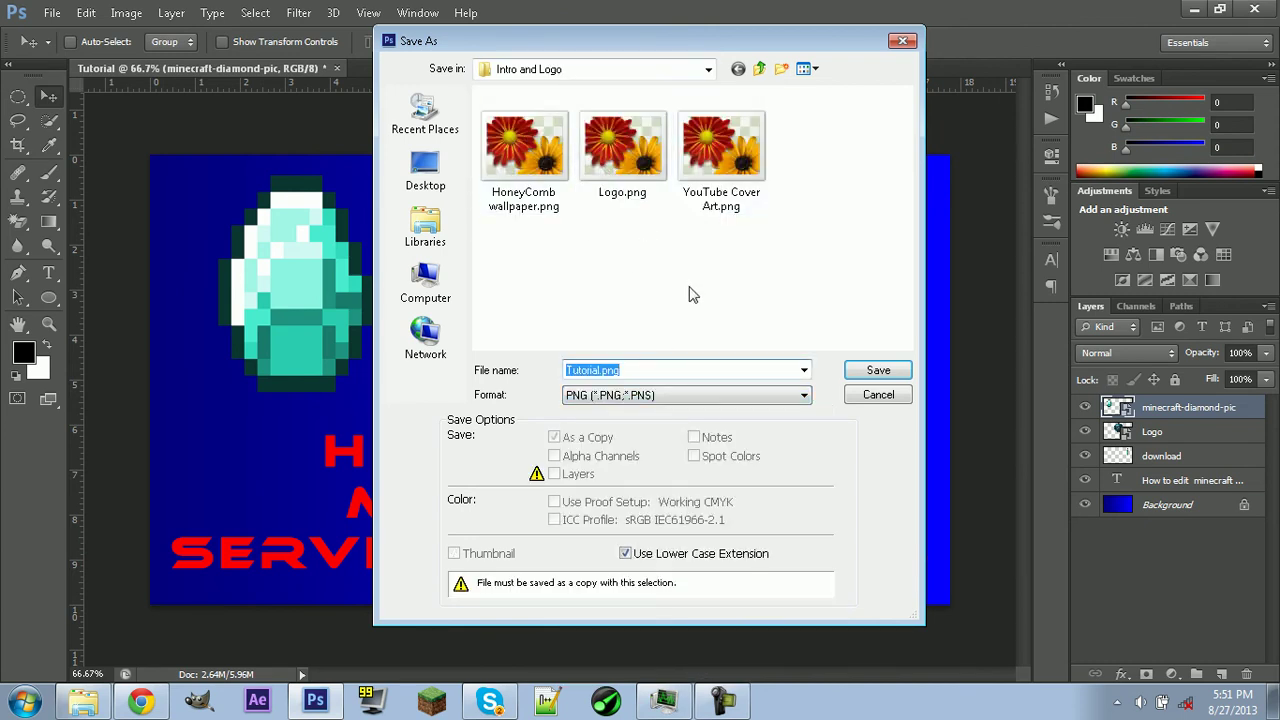
text(Server Properties)
key(Return)
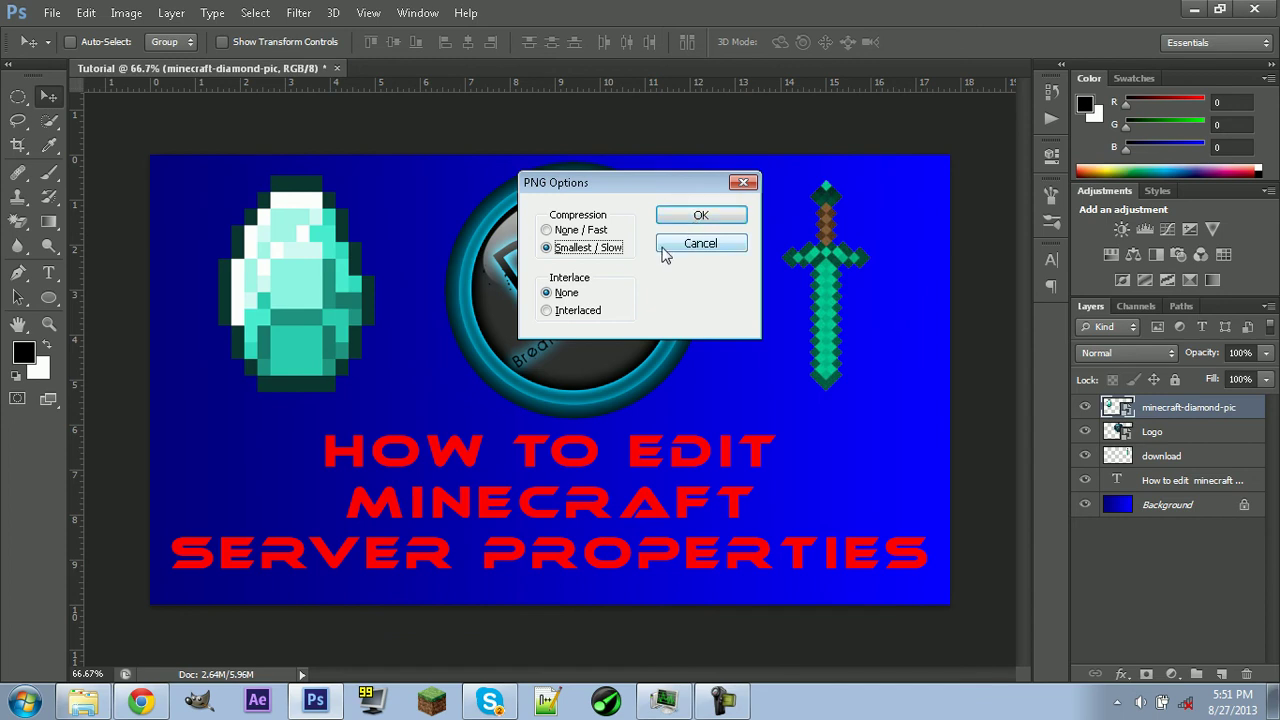
click(690, 216)
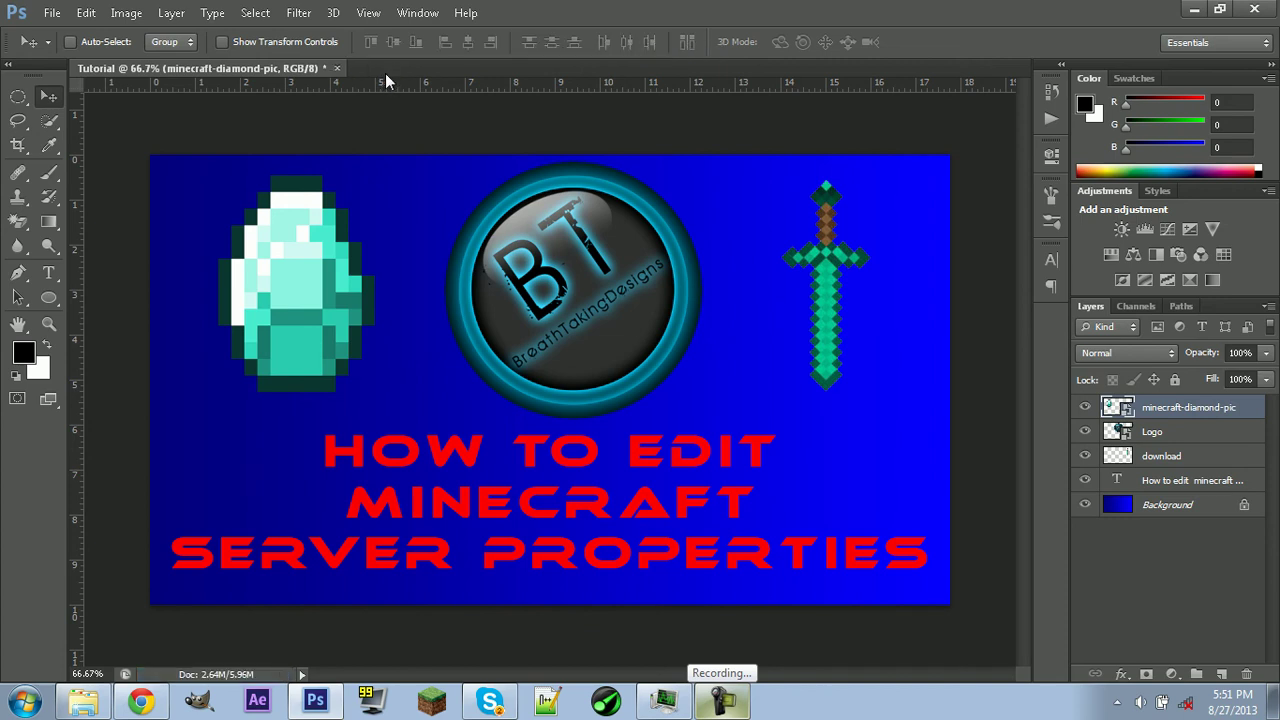
Return to the YouTube upload page in Chrome and scroll to the thumbnail area.
click(140, 701)
click(218, 10)
click(135, 11)
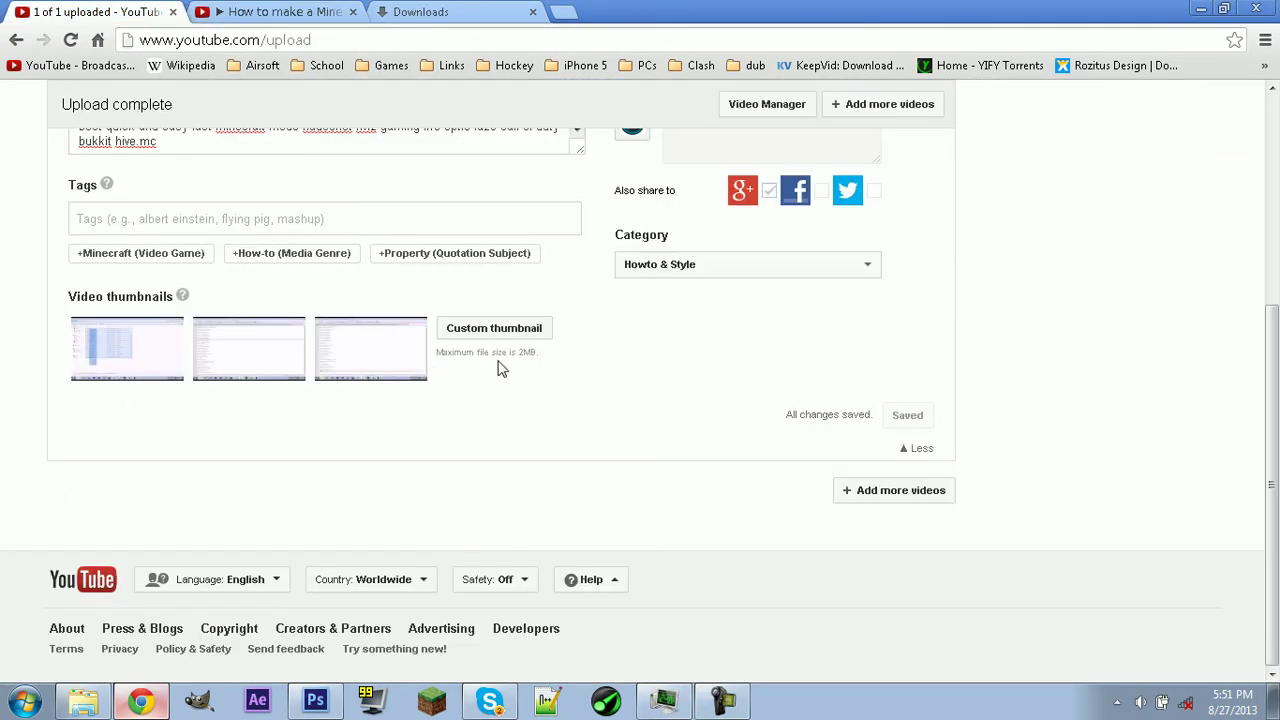
scroll(497, 366, up, 1)
scroll(518, 428, up, 1)
scroll(525, 425, up, 2)
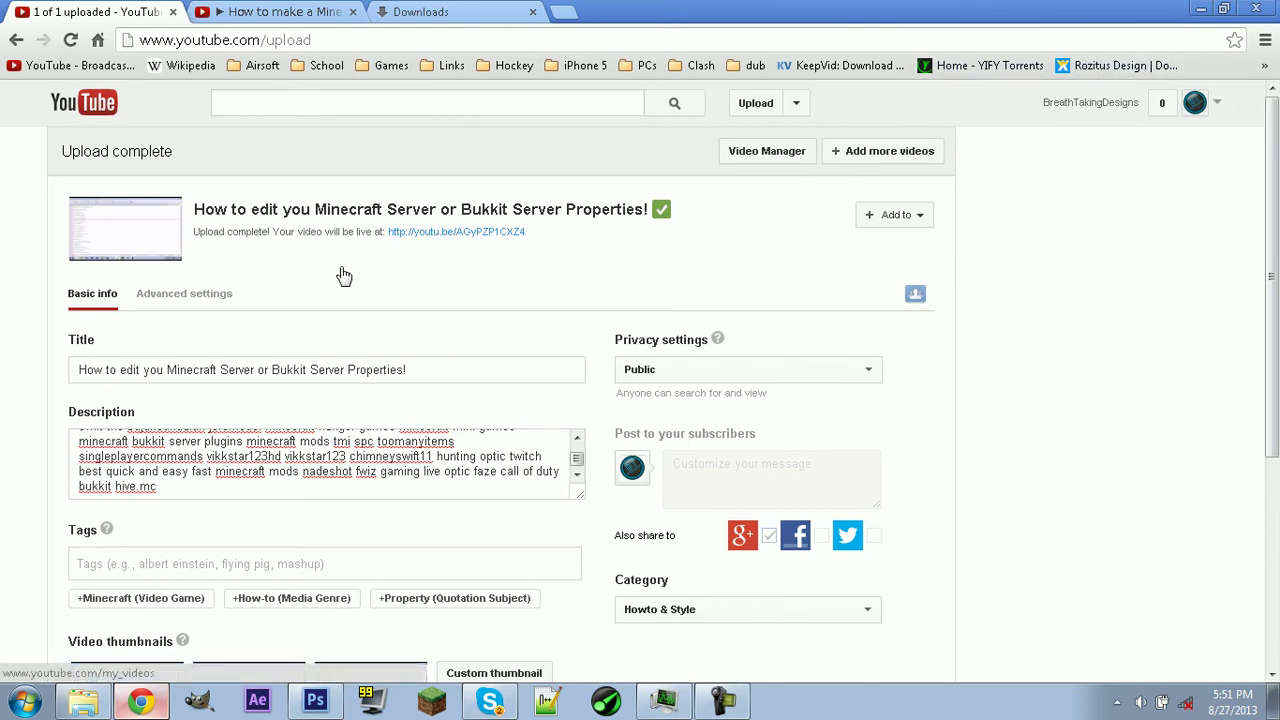
scroll(418, 519, down, 3)
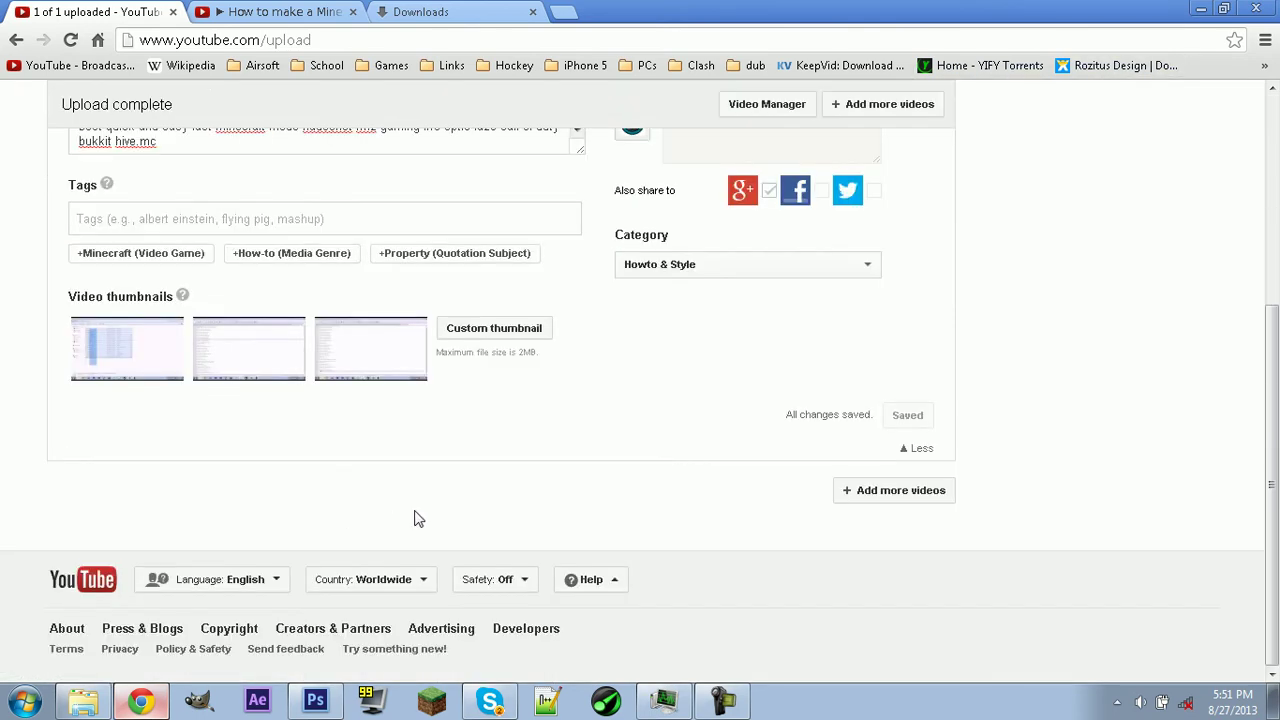
Start a custom thumbnail upload and search the Minecraft Thumbnails folder, showing all file types.
click(505, 333)
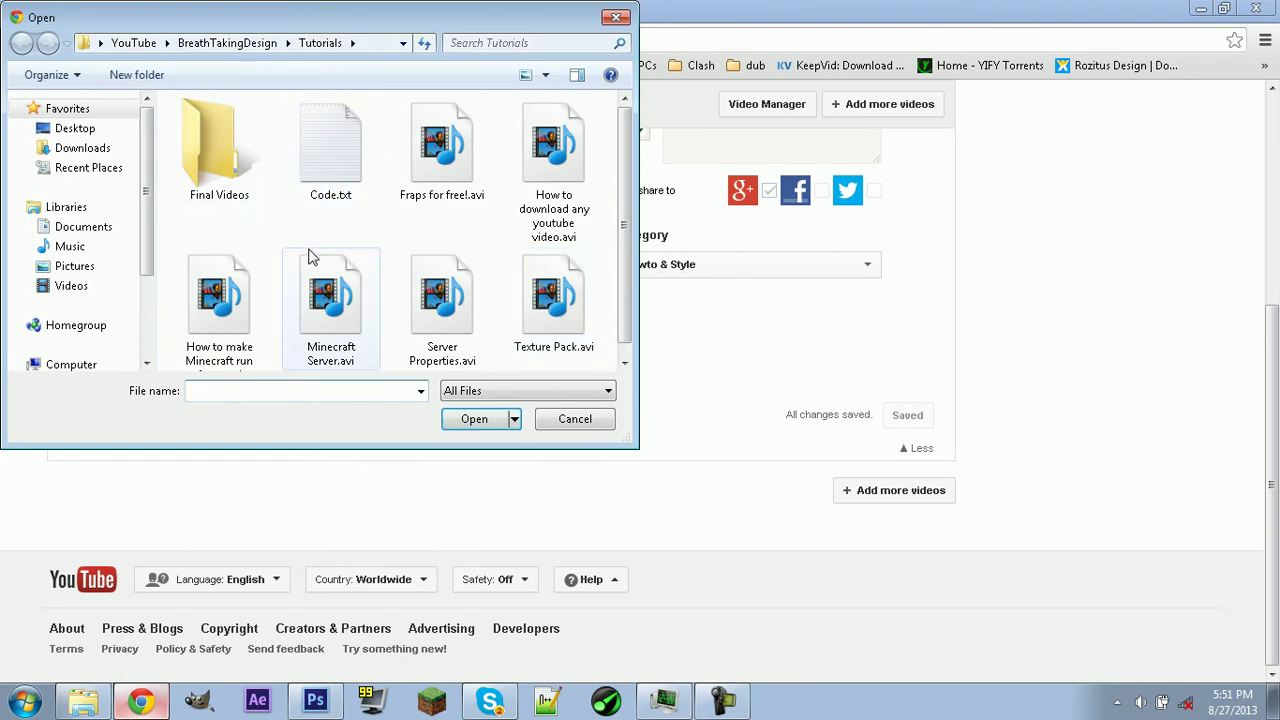
click(240, 43)
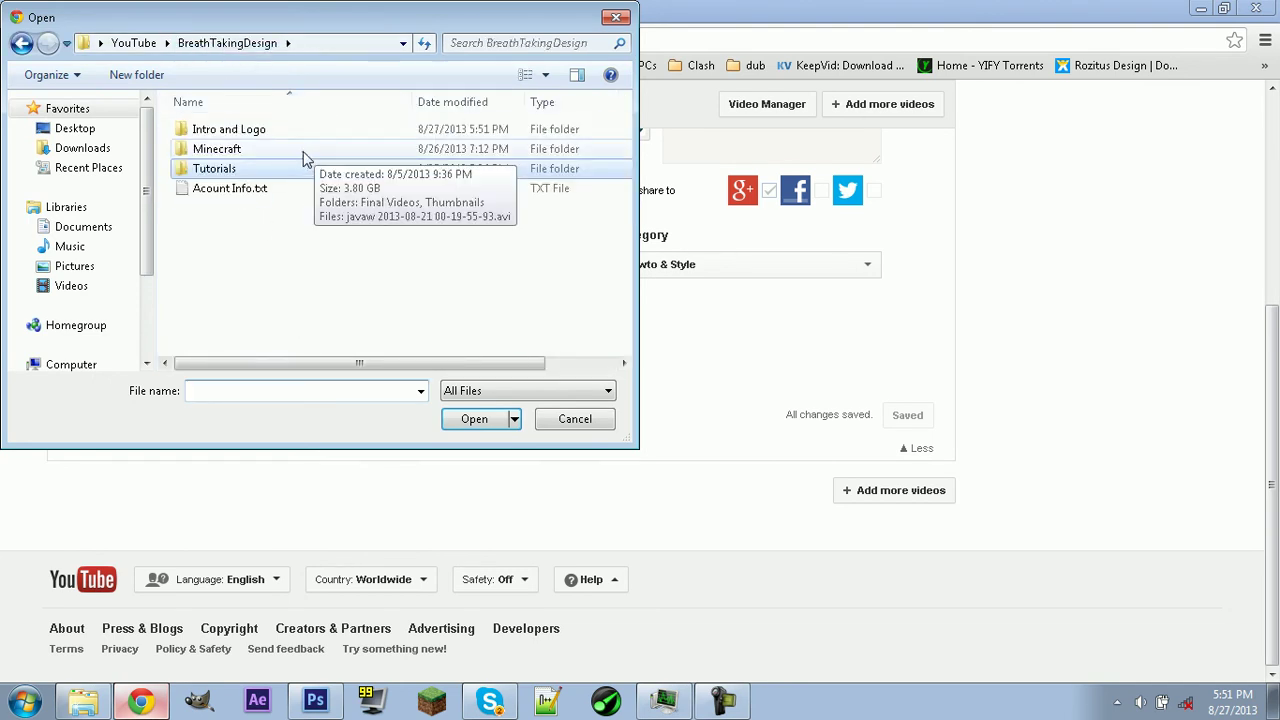
double_click(310, 148)
double_click(310, 143)
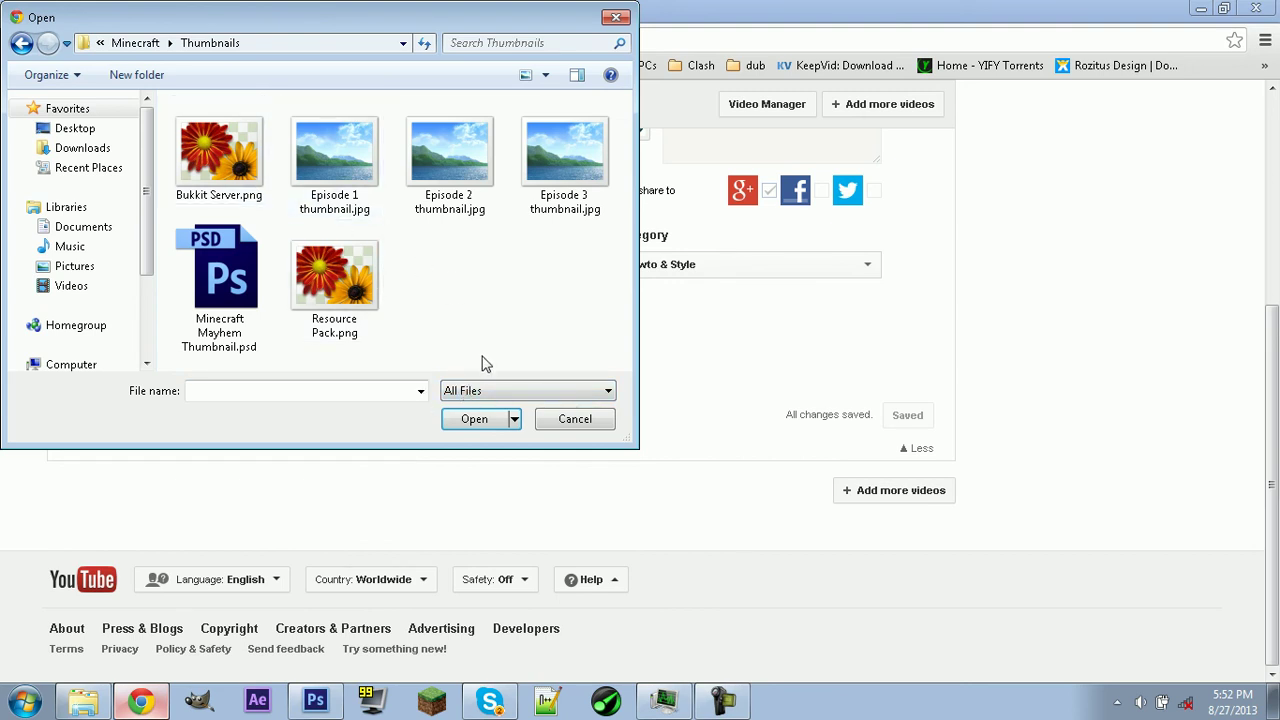
click(493, 391)
click(487, 408)
click(25, 701)
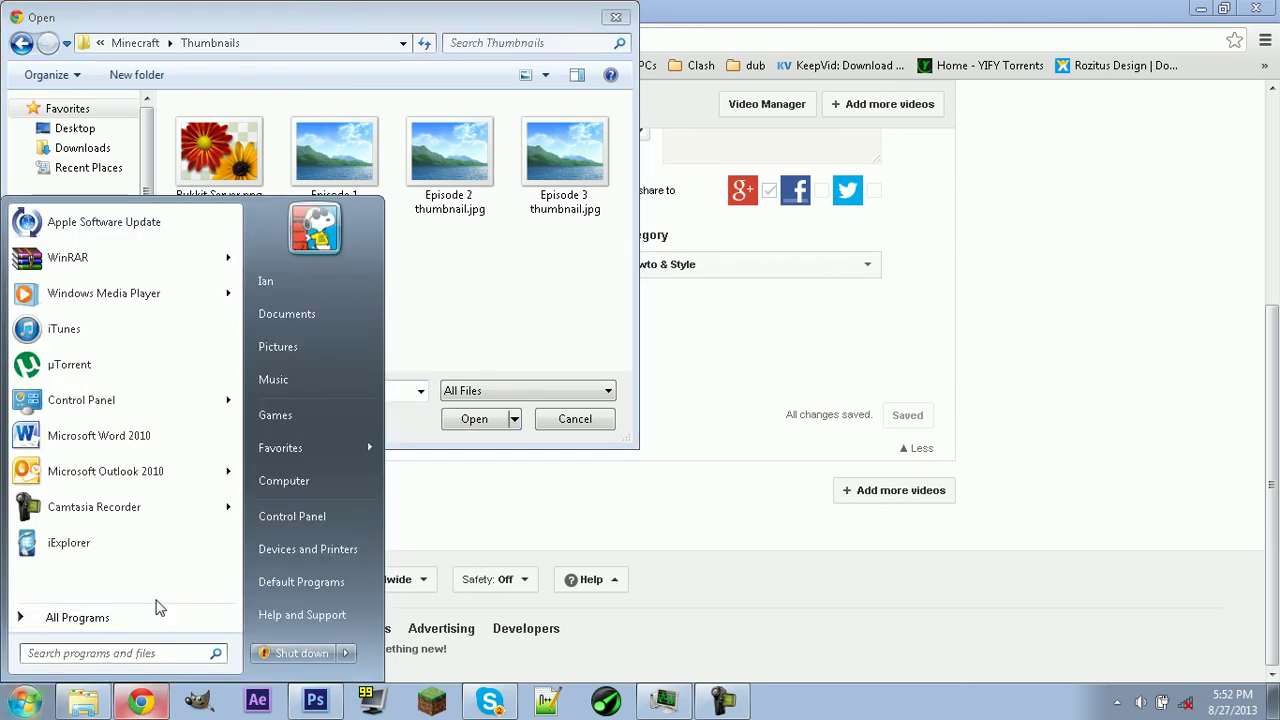
click(511, 364)
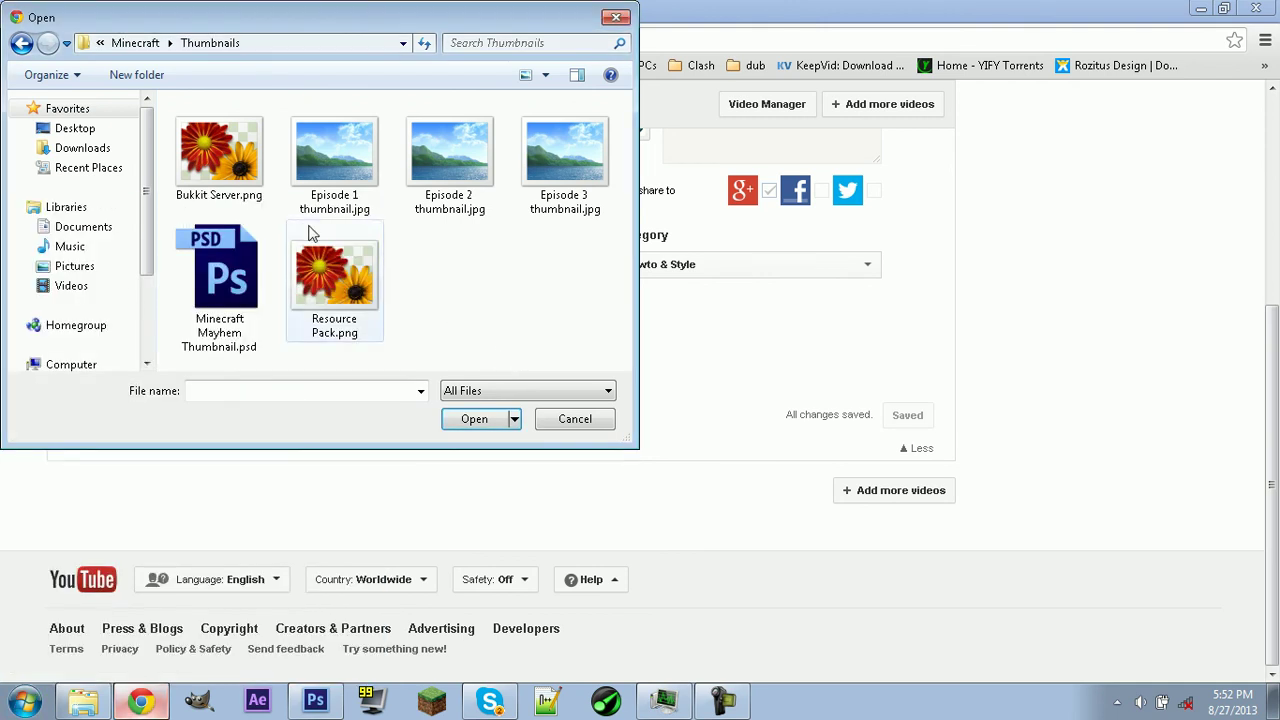
Locate Server Properties.png in the Intro and Logo folder and upload it.
click(148, 43)
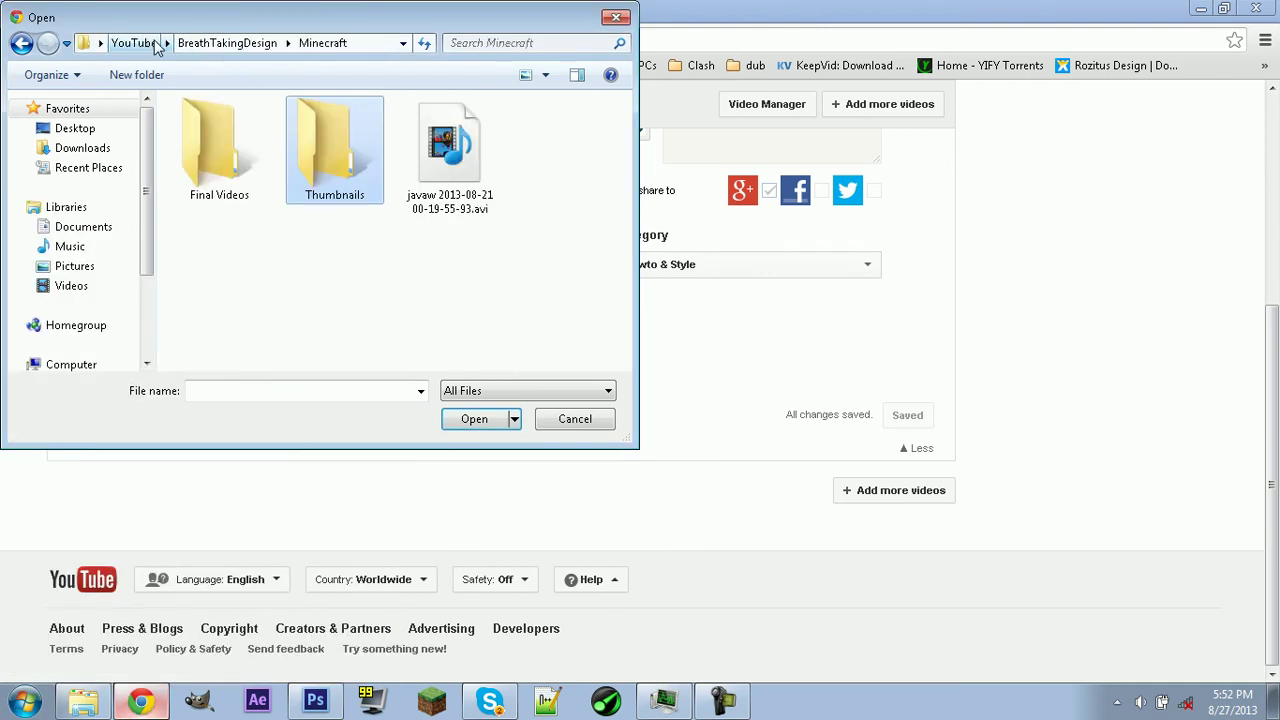
click(222, 140)
double_click(222, 140)
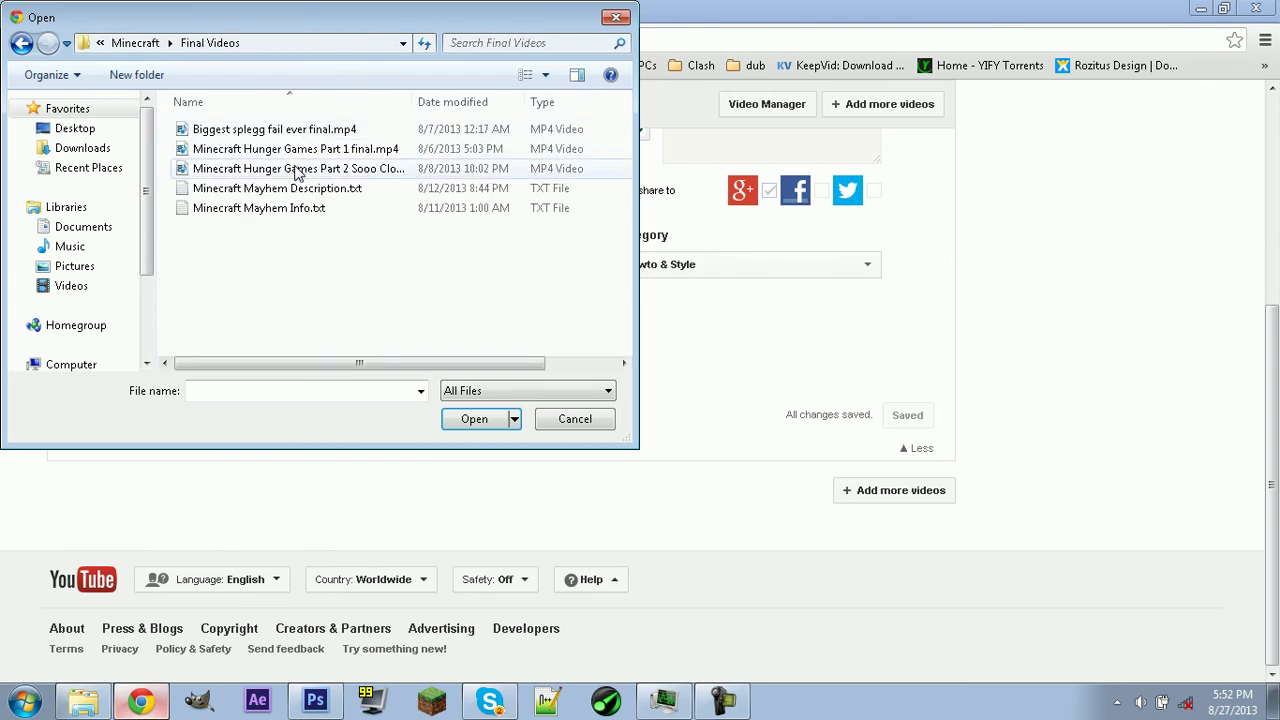
click(125, 43)
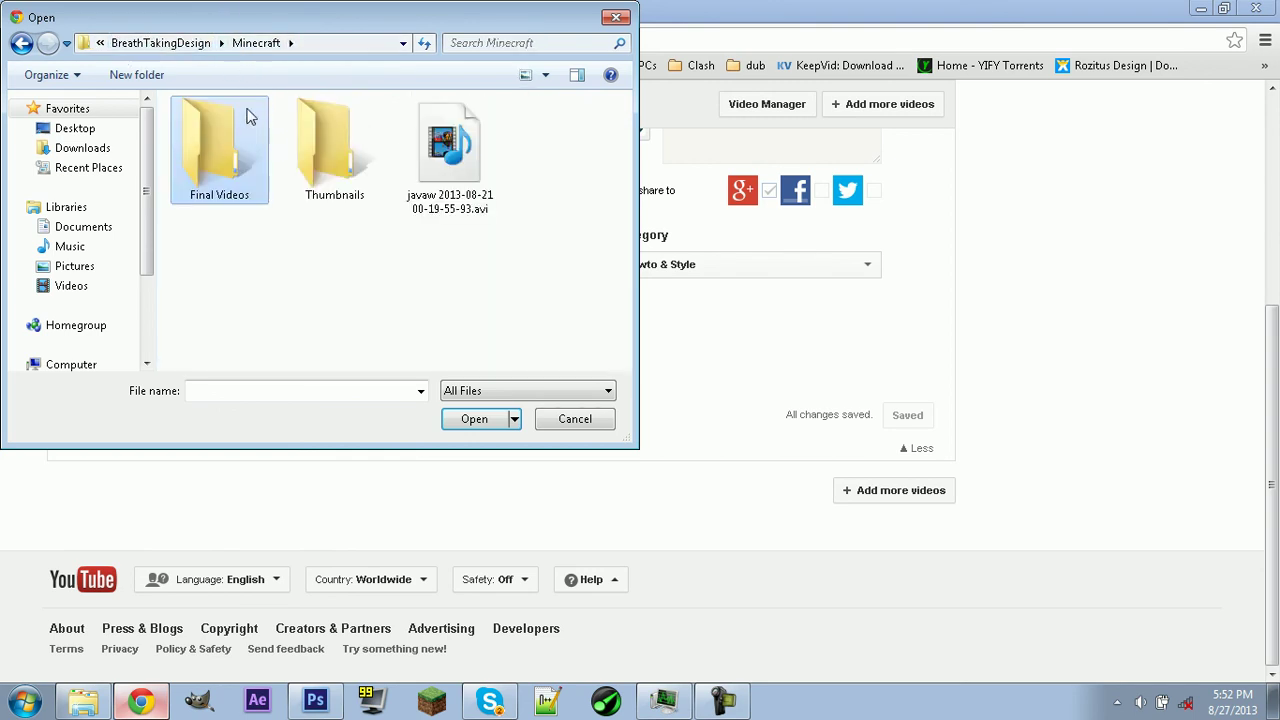
click(170, 50)
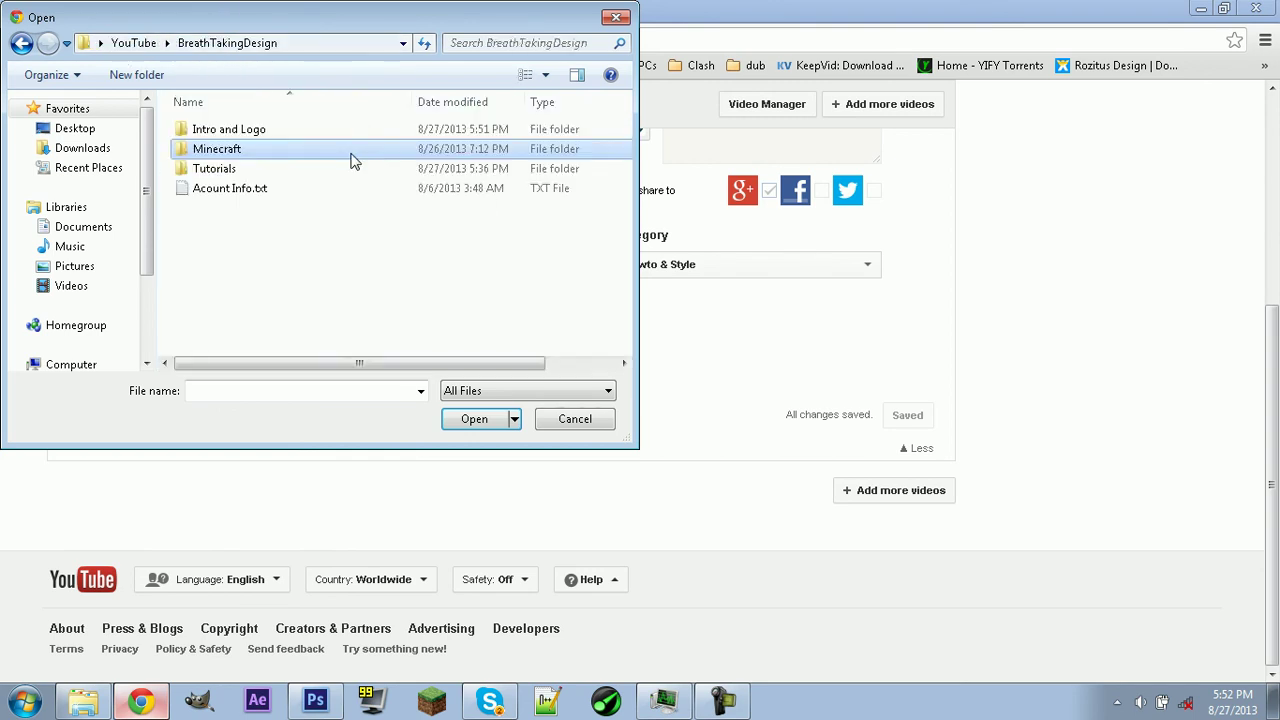
double_click(294, 129)
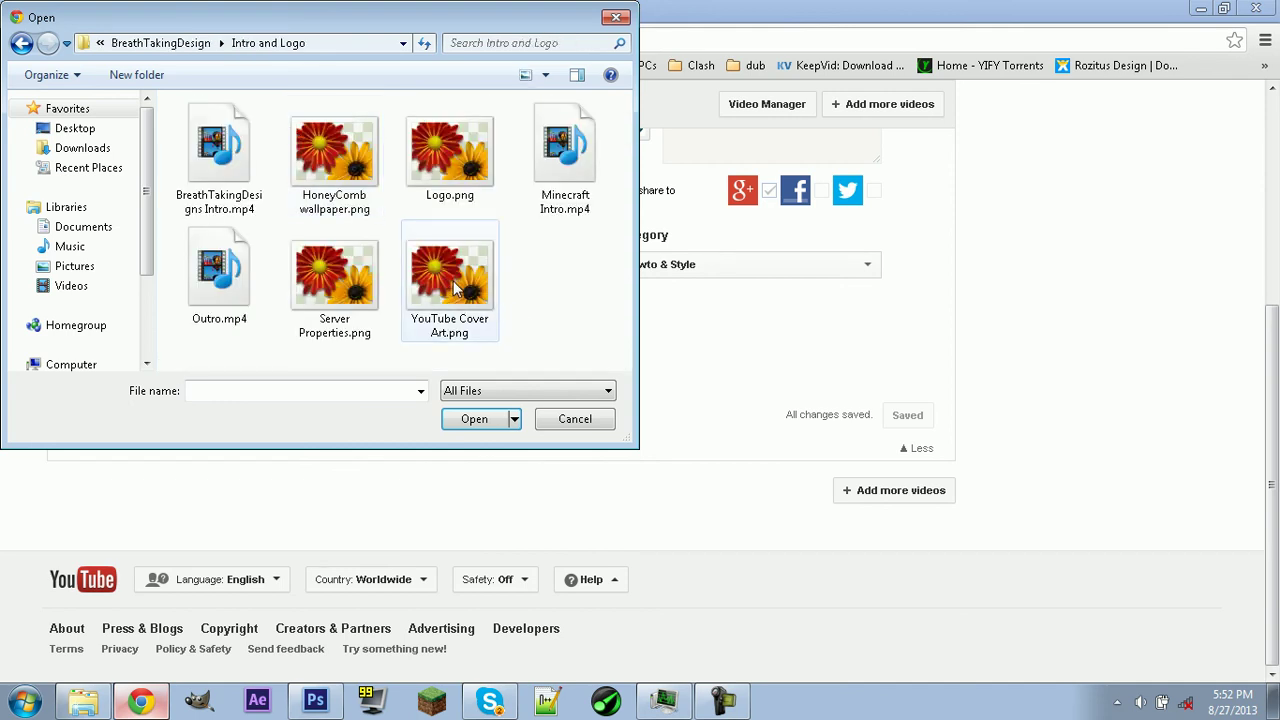
double_click(352, 262)
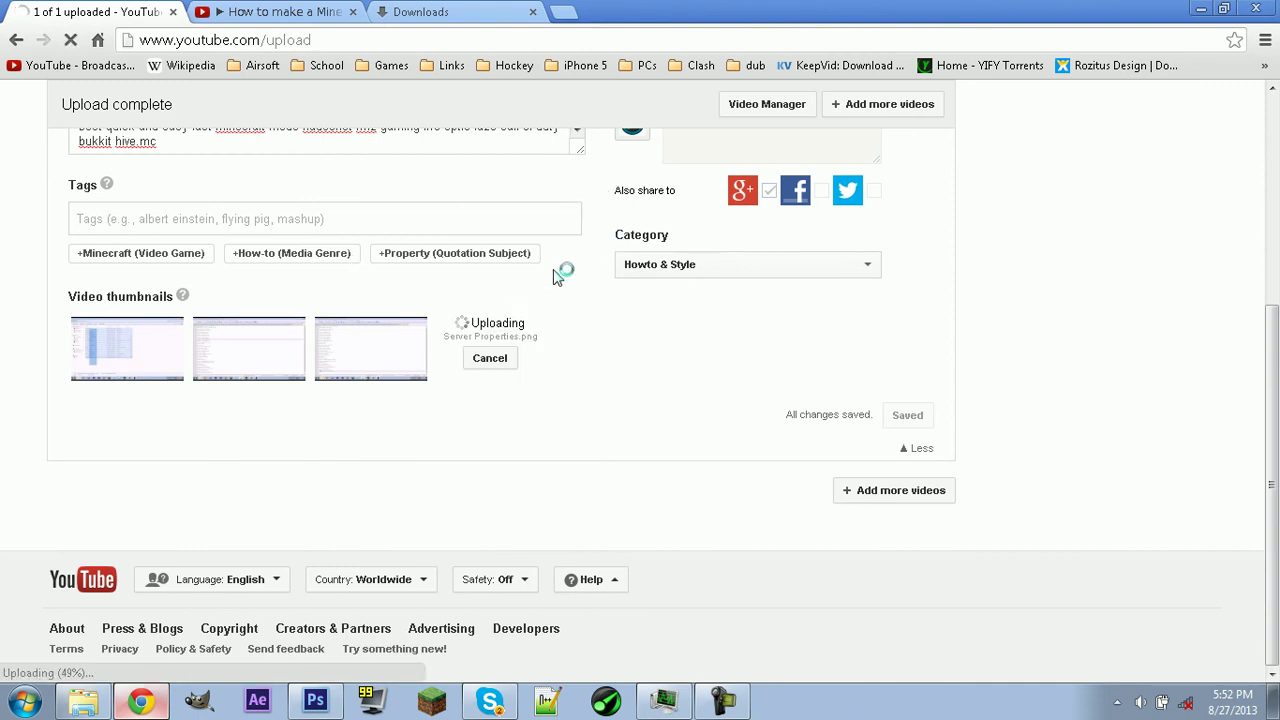